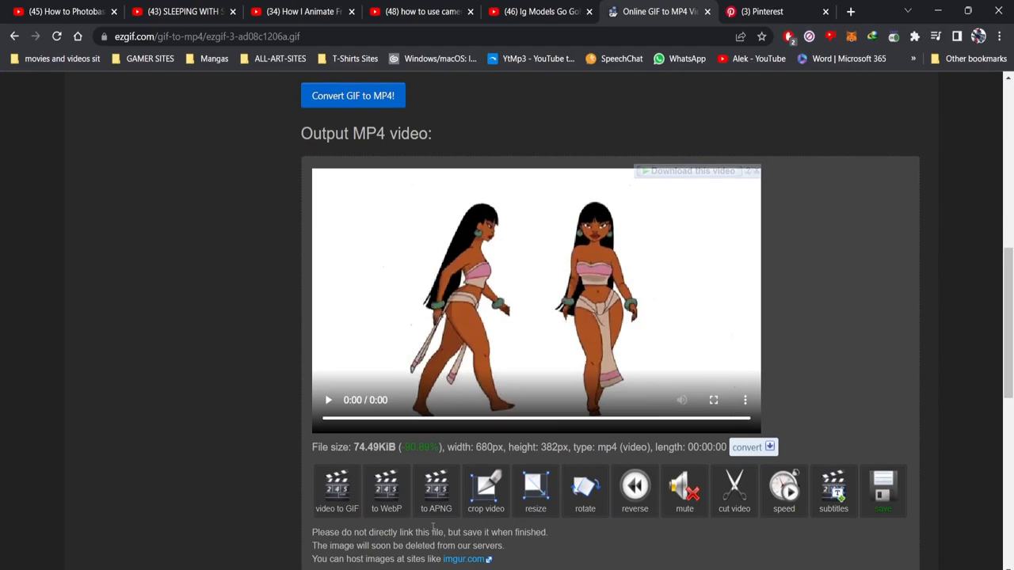
Step: Open a blank GIF to MP4 converter page on ezgif
{"action": "scroll", "coordinate": [253, 139], "scroll_direction": "up", "scroll_amount": 10}
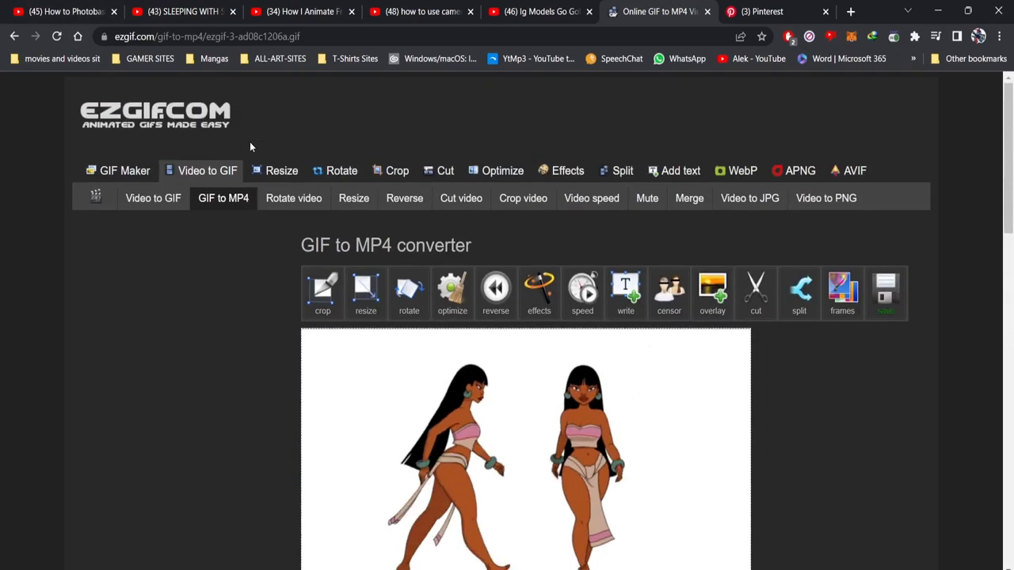
{"action": "scroll", "coordinate": [227, 306], "scroll_direction": "down", "scroll_amount": 1}
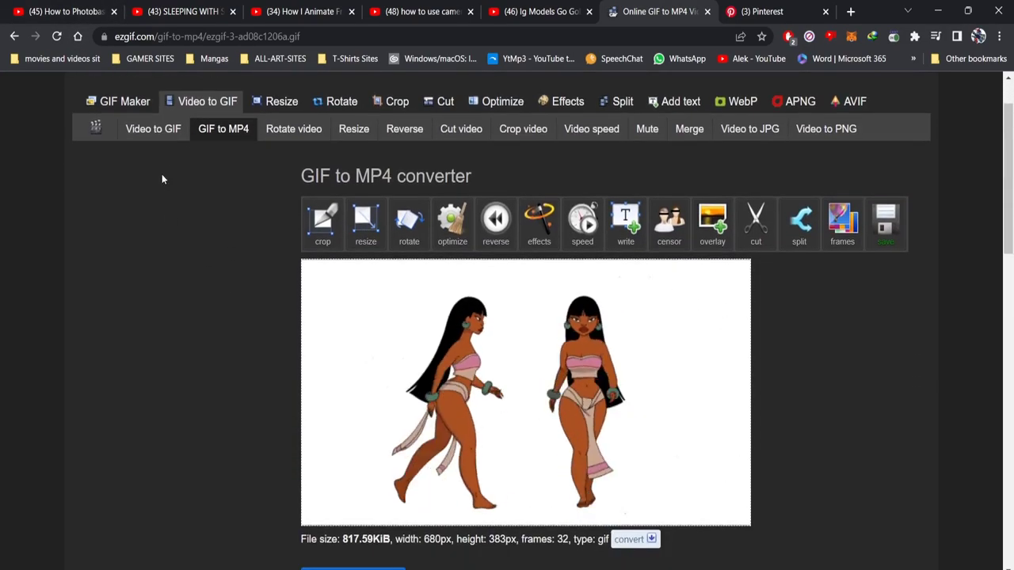
{"action": "scroll", "coordinate": [202, 215], "scroll_direction": "up", "scroll_amount": 1}
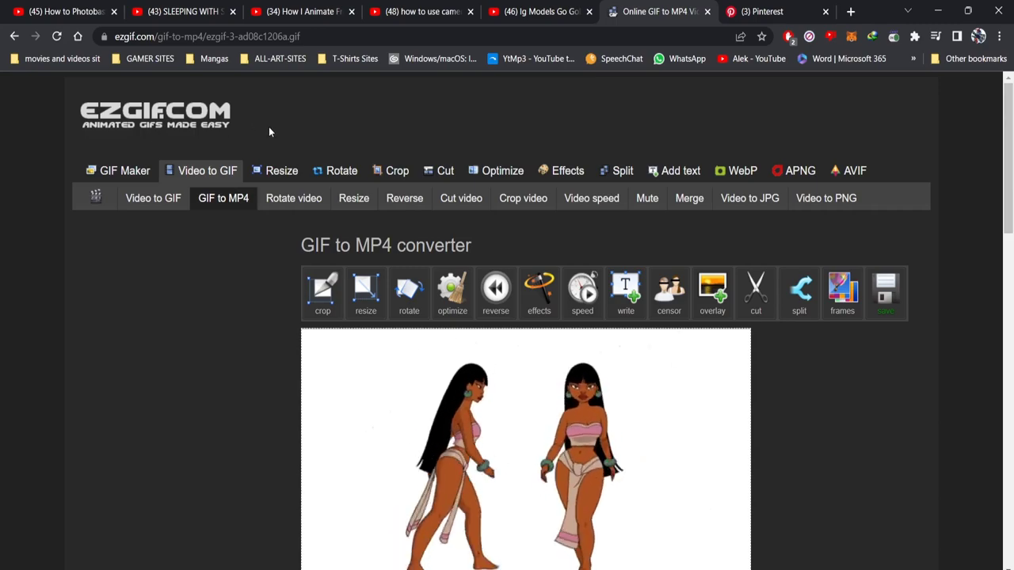
{"action": "left_click", "coordinate": [153, 198]}
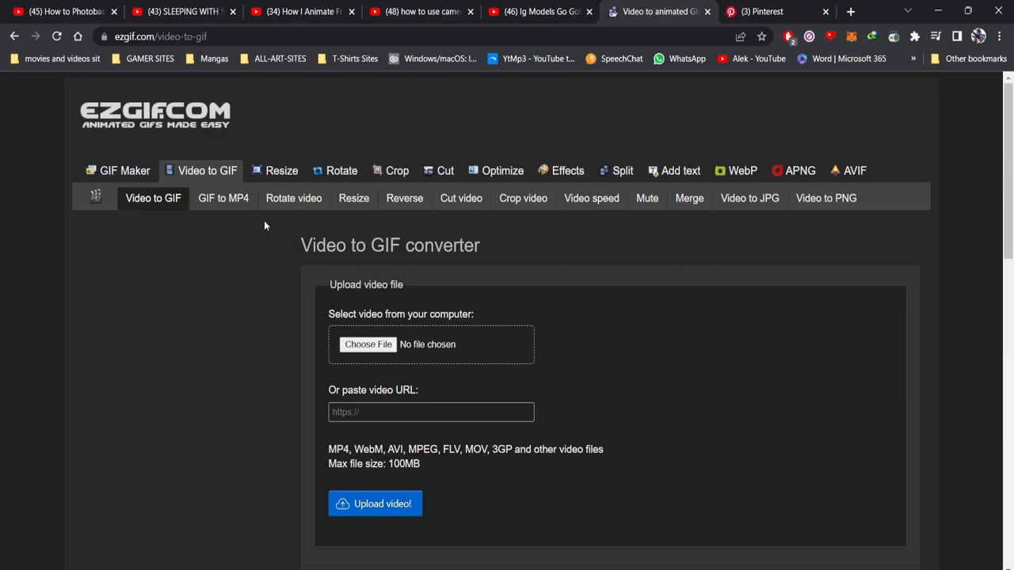
{"action": "left_click", "coordinate": [222, 204]}
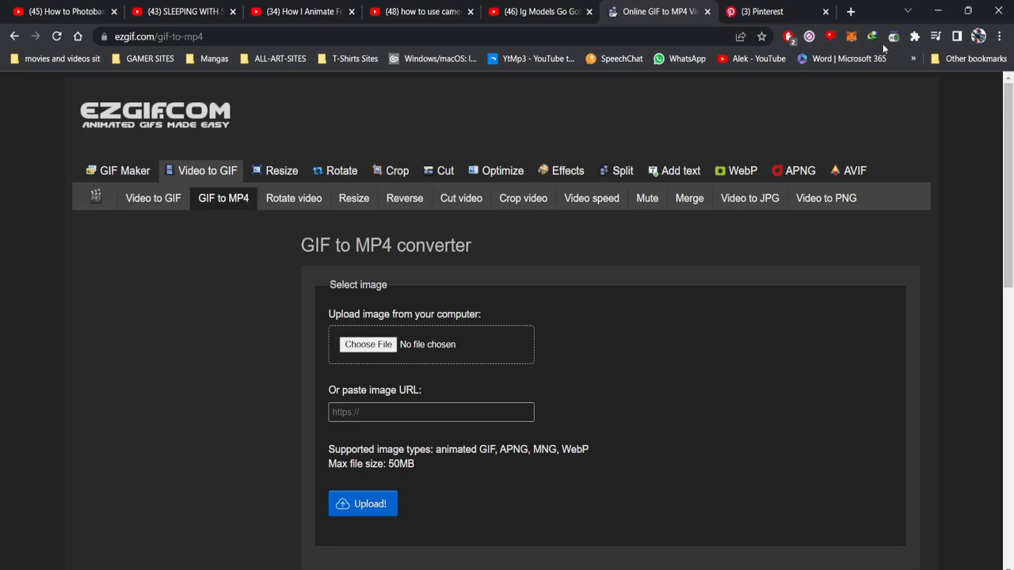
Step: Switch to Pinterest and look at the saving options for the Chel walkcycle image
{"action": "left_click", "coordinate": [765, 11]}
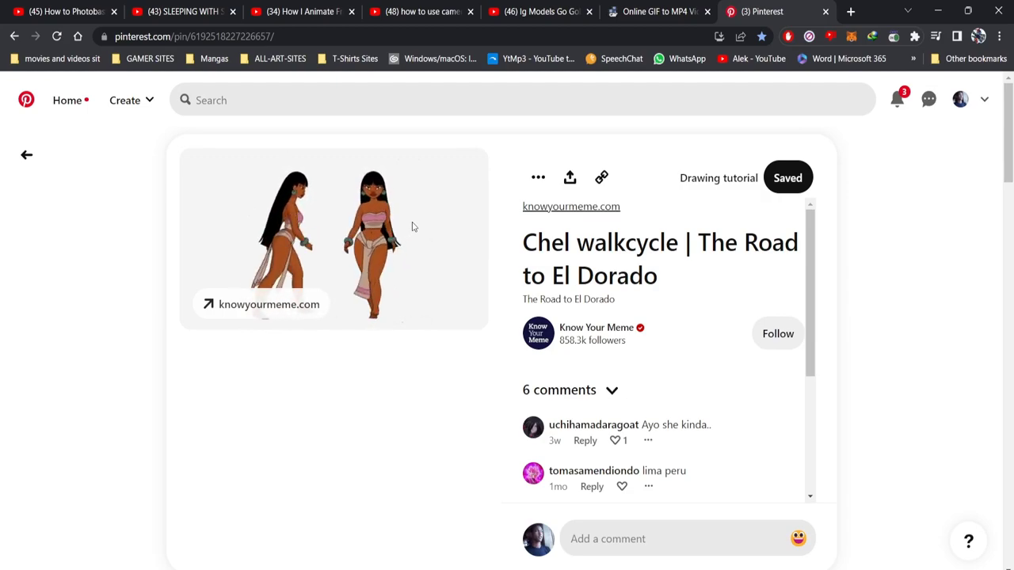
{"action": "right_click", "coordinate": [333, 243]}
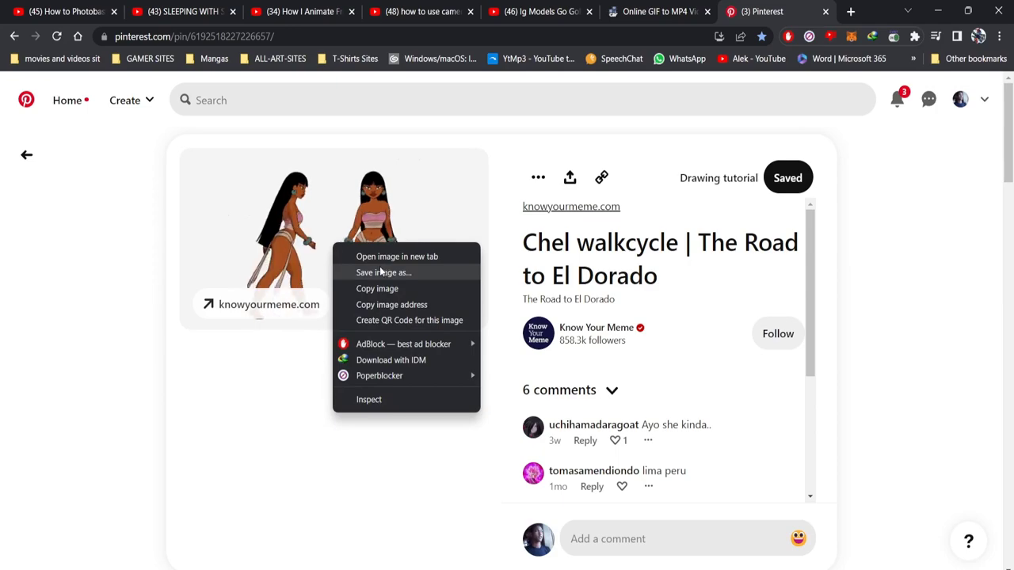
{"action": "left_click", "coordinate": [420, 486]}
Step: Return to ezgif and upload ad08c1206a4ea1da2946ec8ae69faf64.gif from the Walk Cycle folder to the GIF to MP4 converter
{"action": "left_click", "coordinate": [651, 11]}
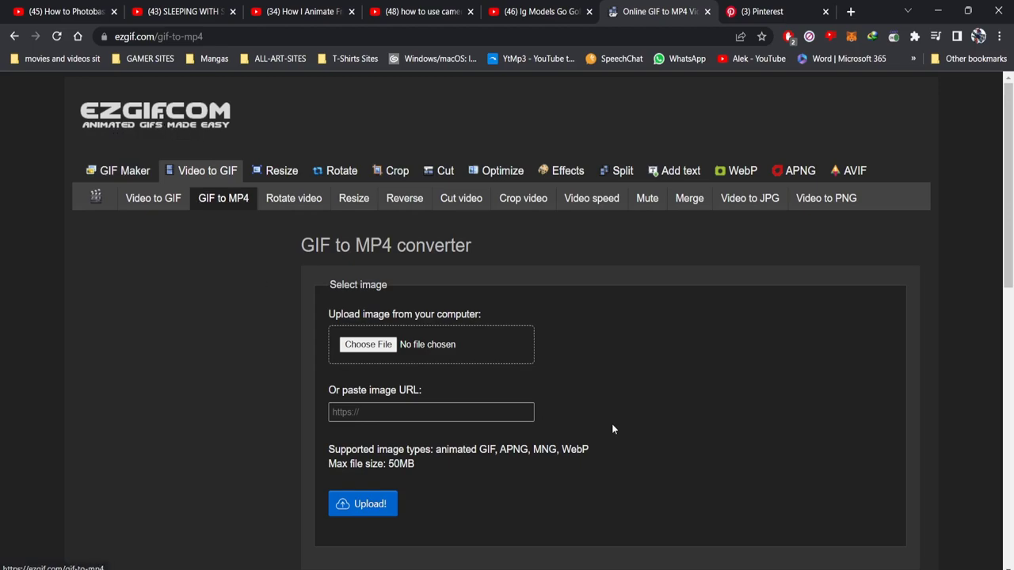
{"action": "left_click", "coordinate": [387, 348]}
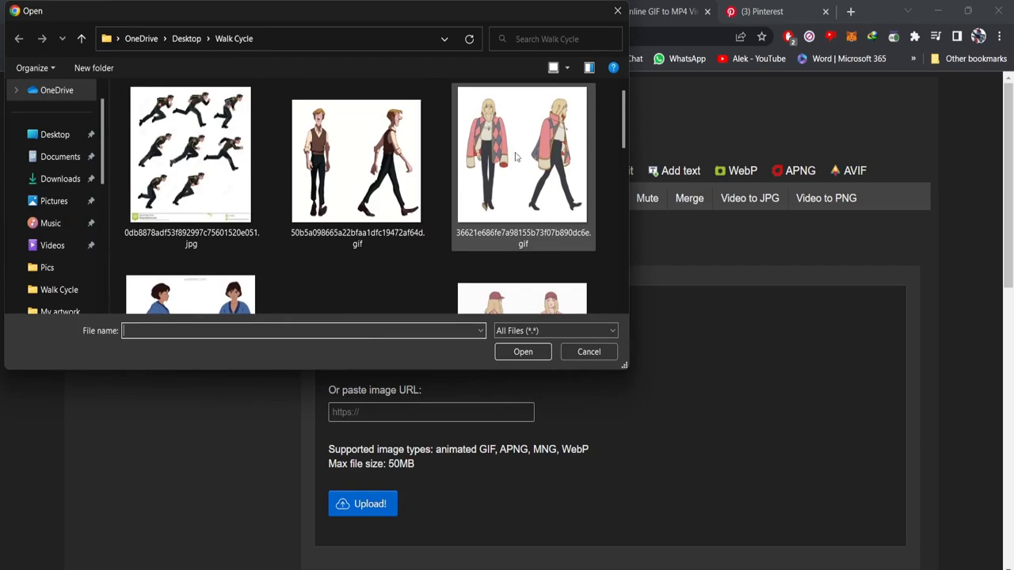
{"action": "scroll", "coordinate": [389, 212], "scroll_direction": "down", "scroll_amount": 2}
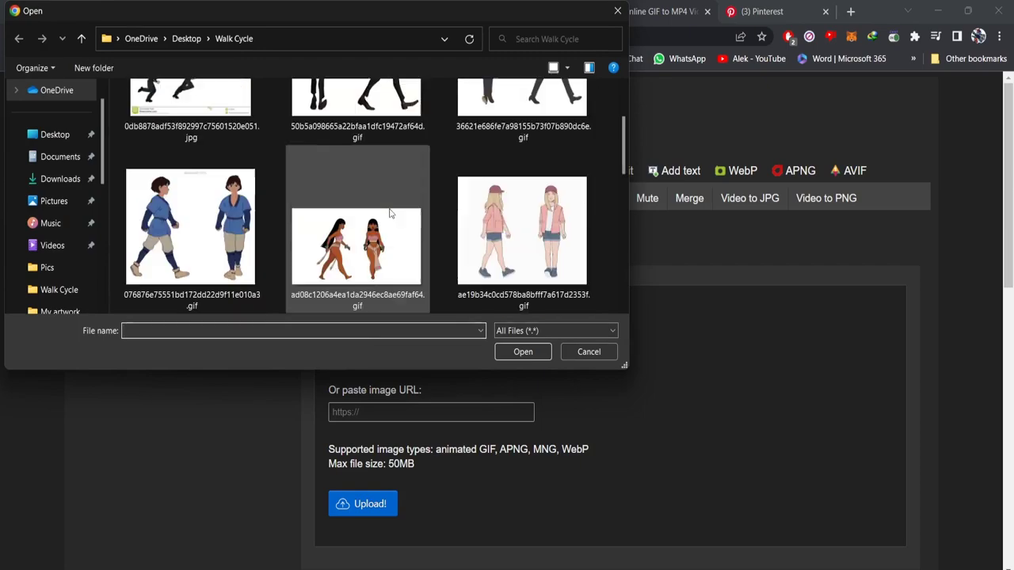
{"action": "left_click", "coordinate": [354, 265]}
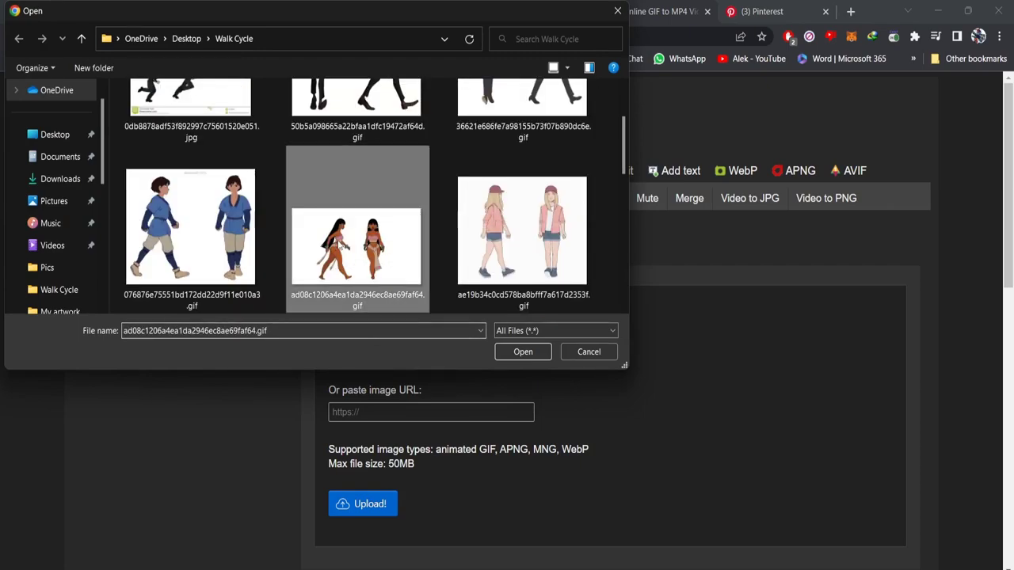
{"action": "left_click", "coordinate": [523, 352]}
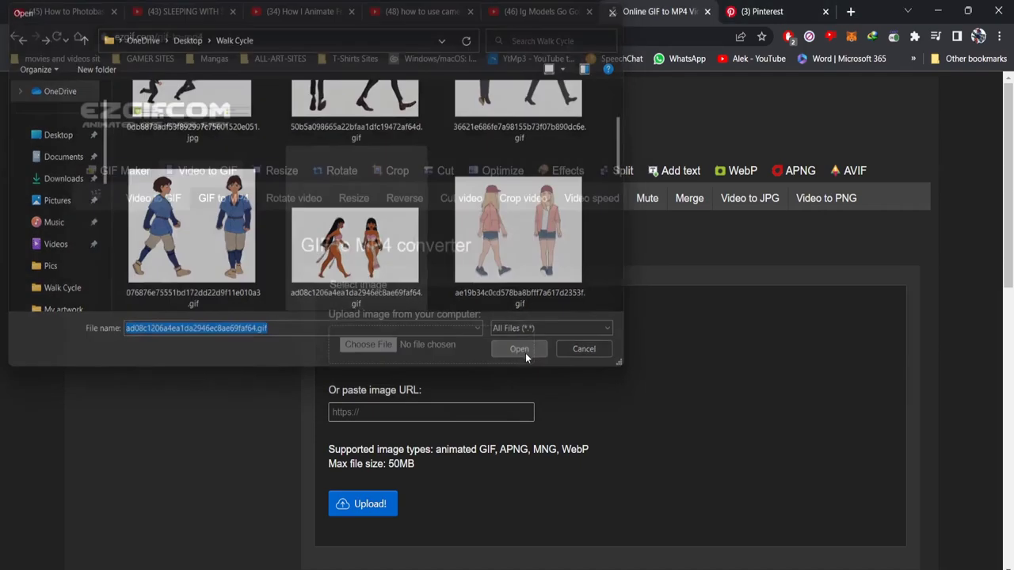
{"action": "left_click", "coordinate": [367, 516]}
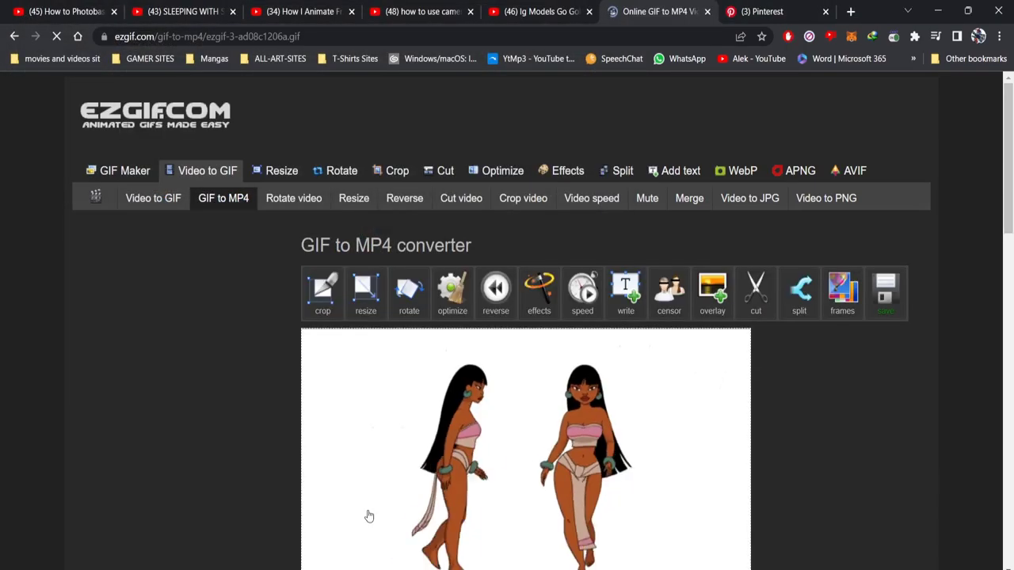
Step: Convert the uploaded walk cycle GIF to MP4 and save the output video
{"action": "scroll", "coordinate": [217, 417], "scroll_direction": "down", "scroll_amount": 4}
{"action": "scroll", "coordinate": [229, 414], "scroll_direction": "up", "scroll_amount": 4}
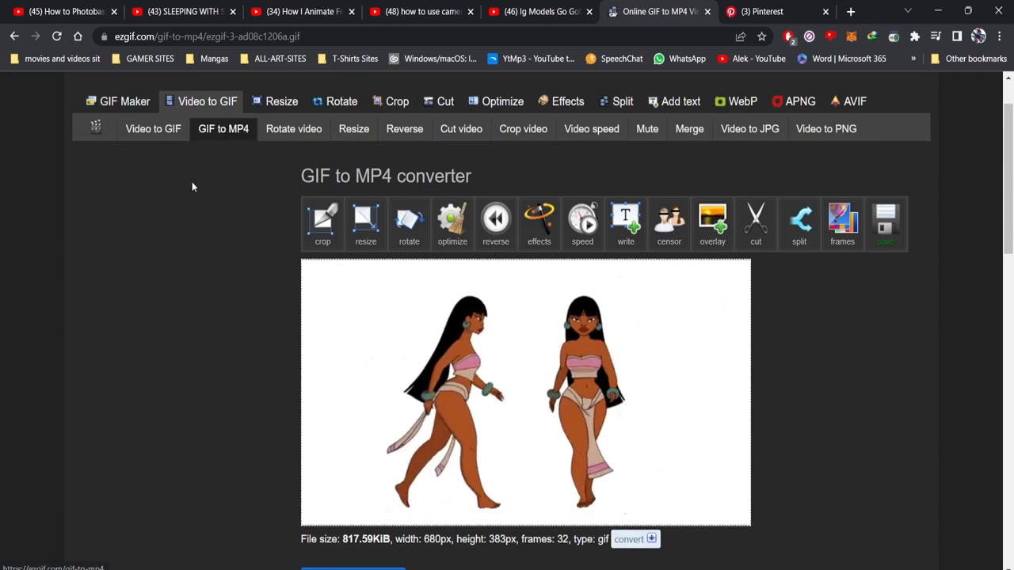
{"action": "scroll", "coordinate": [461, 313], "scroll_direction": "down", "scroll_amount": 3}
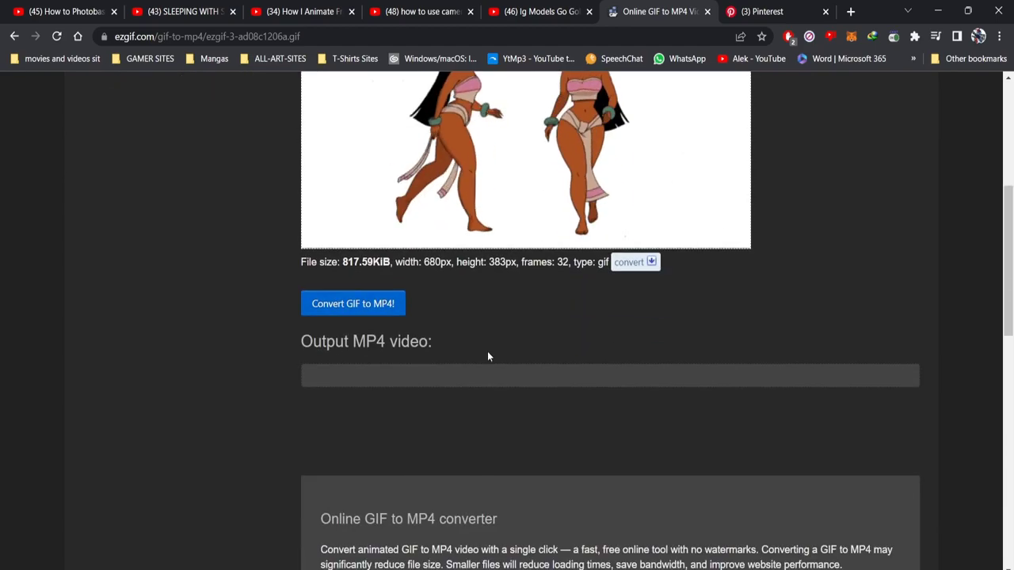
{"action": "left_click", "coordinate": [339, 309]}
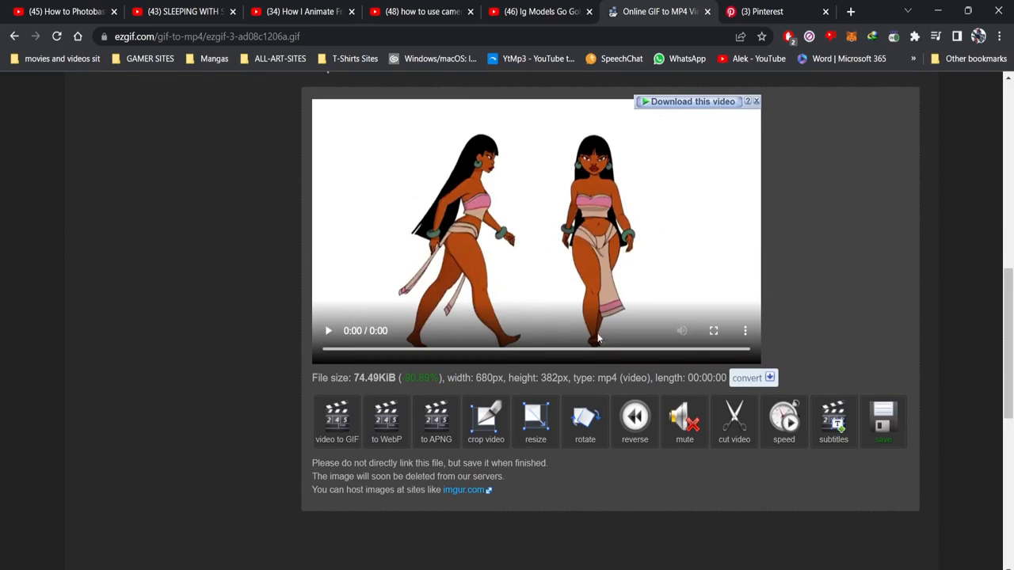
{"action": "scroll", "coordinate": [579, 264], "scroll_direction": "up", "scroll_amount": 2}
{"action": "scroll", "coordinate": [577, 263], "scroll_direction": "down", "scroll_amount": 1}
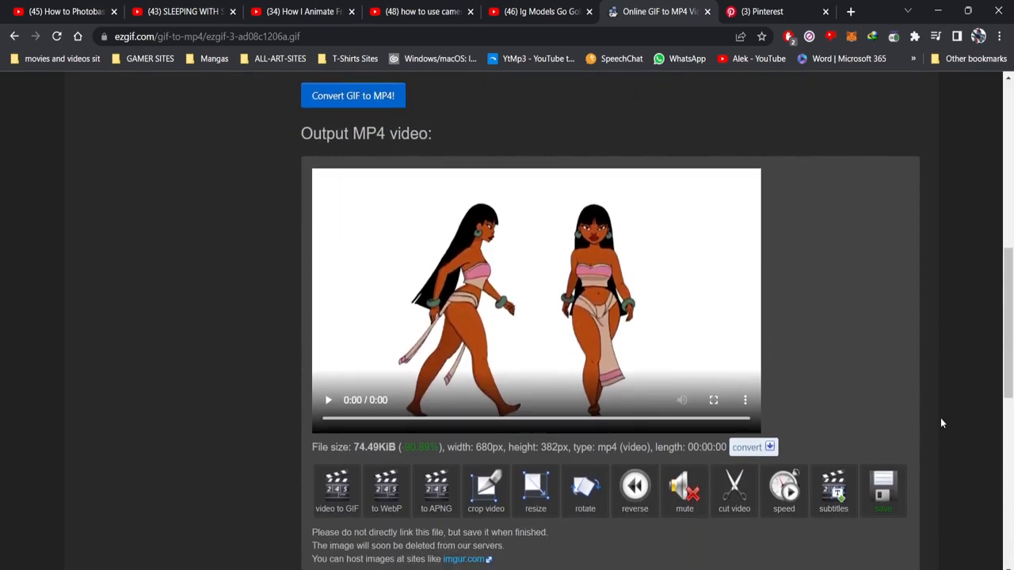
{"action": "left_click", "coordinate": [887, 497]}
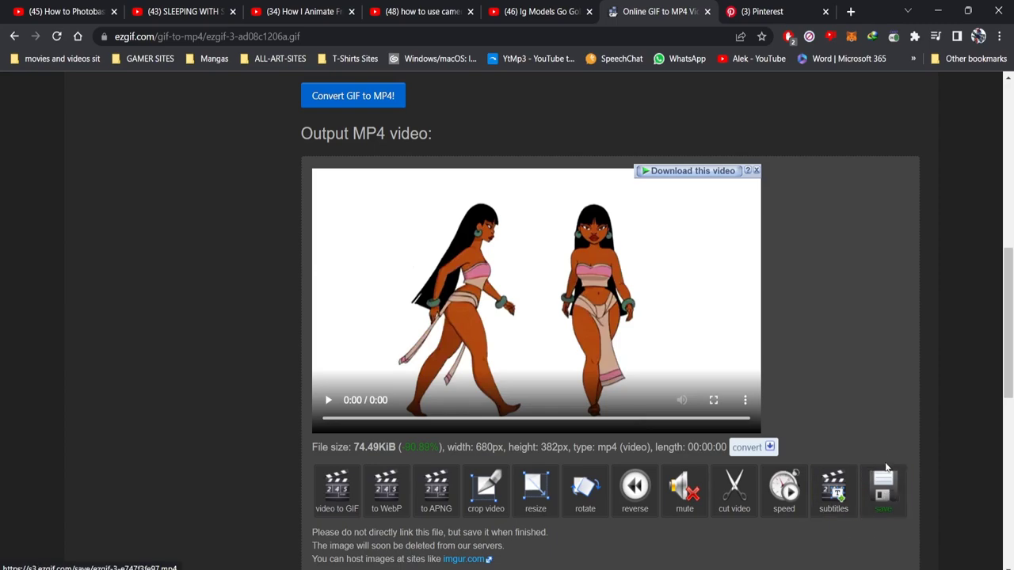
Step: Switch to After Effects, import the converted green-background walk cycle MP4 from the desktop, and create a composition from it
{"action": "left_click", "coordinate": [938, 19]}
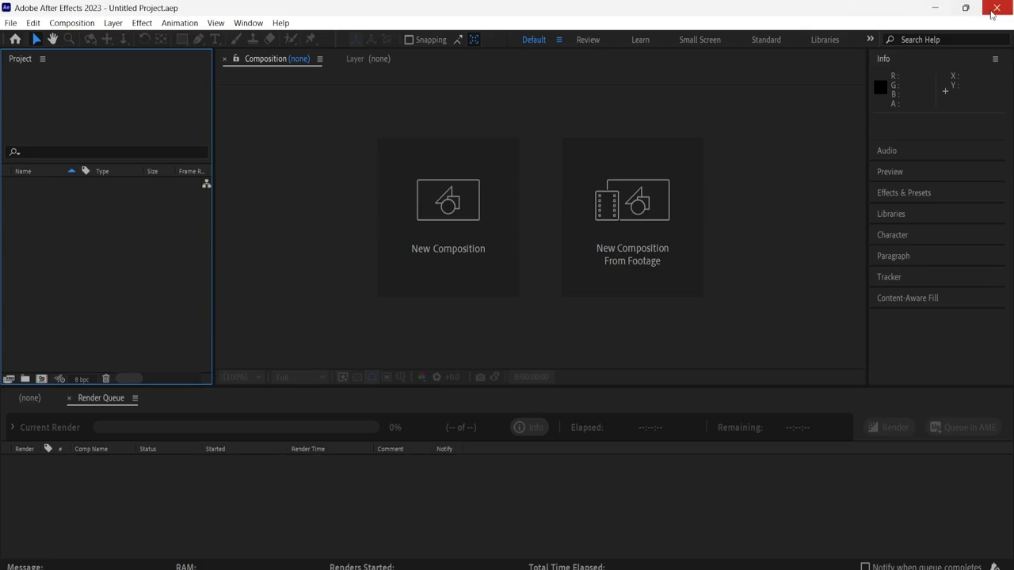
{"action": "left_click", "coordinate": [966, 9]}
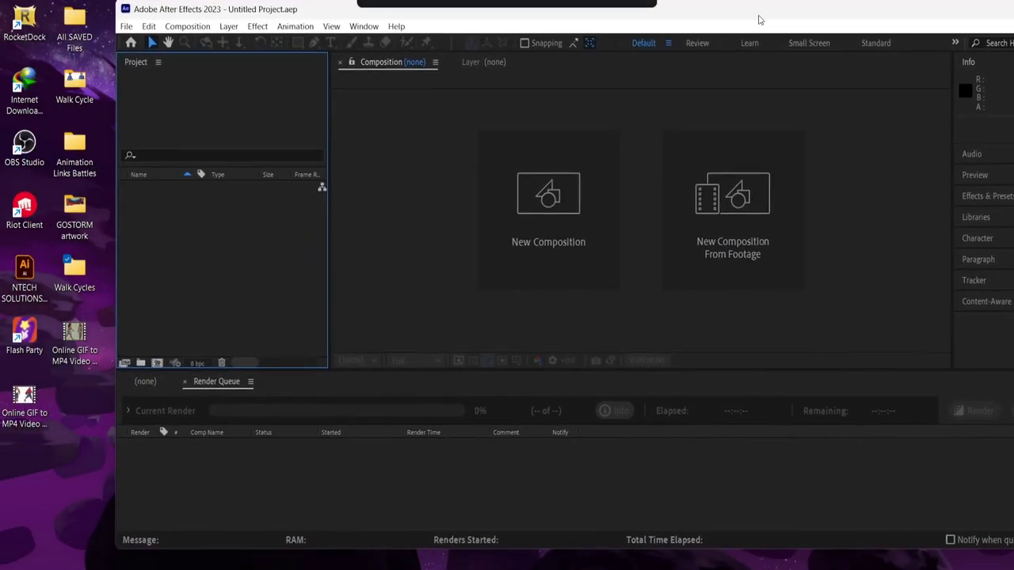
{"action": "left_click_drag", "start_coordinate": [86, 339], "coordinate": [243, 249]}
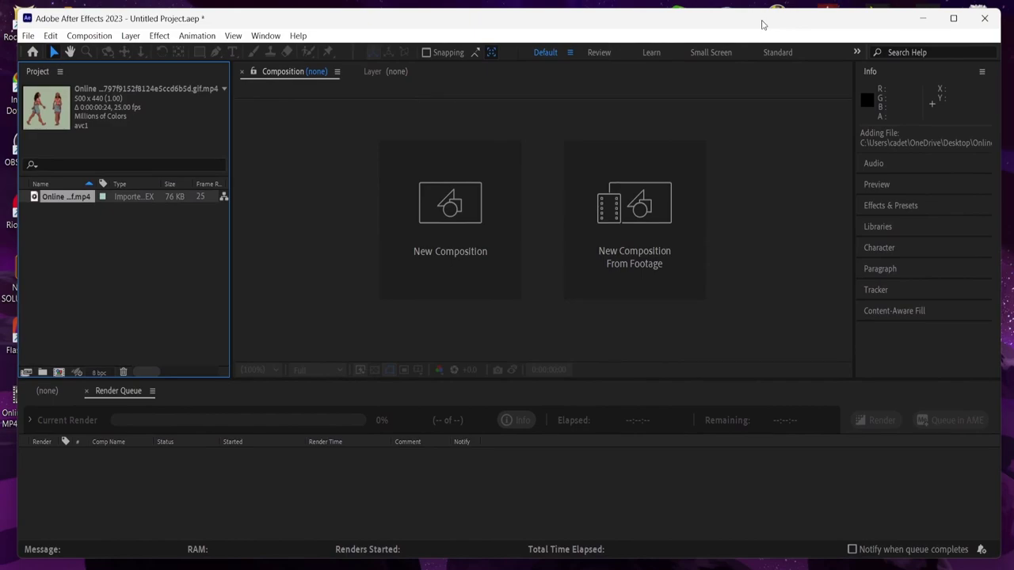
{"action": "left_click", "coordinate": [953, 22]}
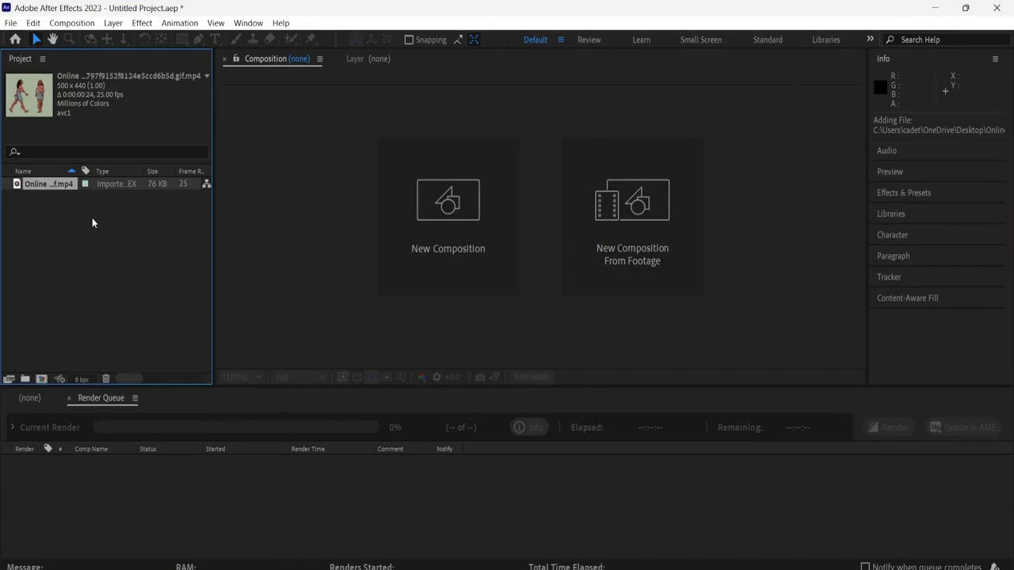
{"action": "left_click_drag", "start_coordinate": [52, 186], "coordinate": [438, 219]}
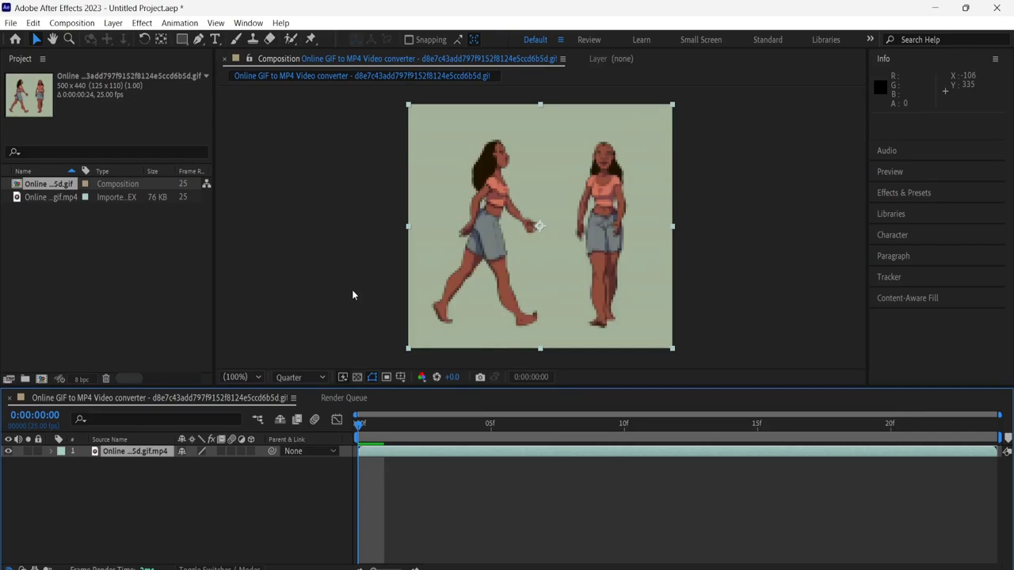
Step: Set the composition's width to 1920 px and height to 1080 px
{"action": "left_click", "coordinate": [72, 25]}
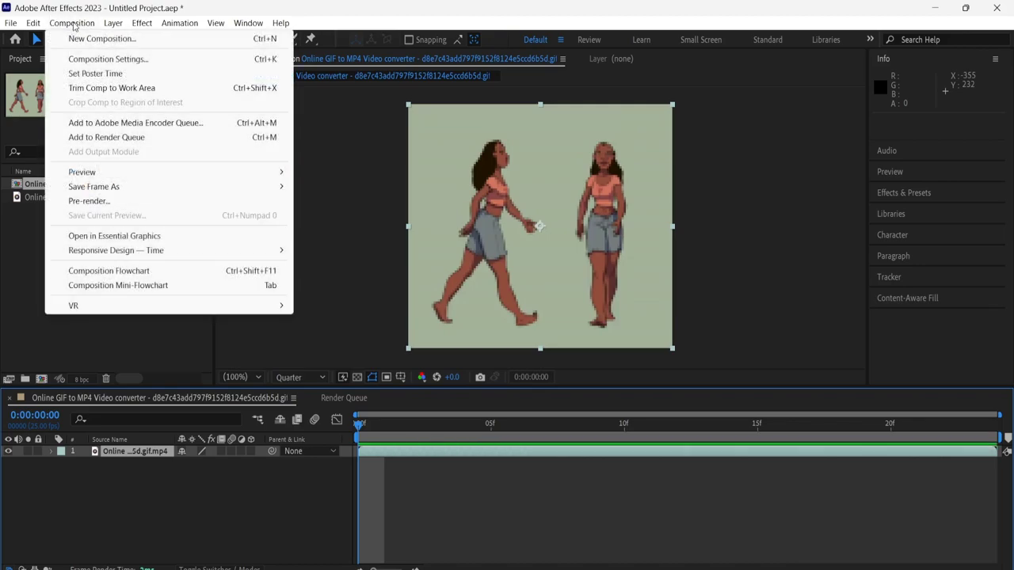
{"action": "left_click", "coordinate": [106, 60]}
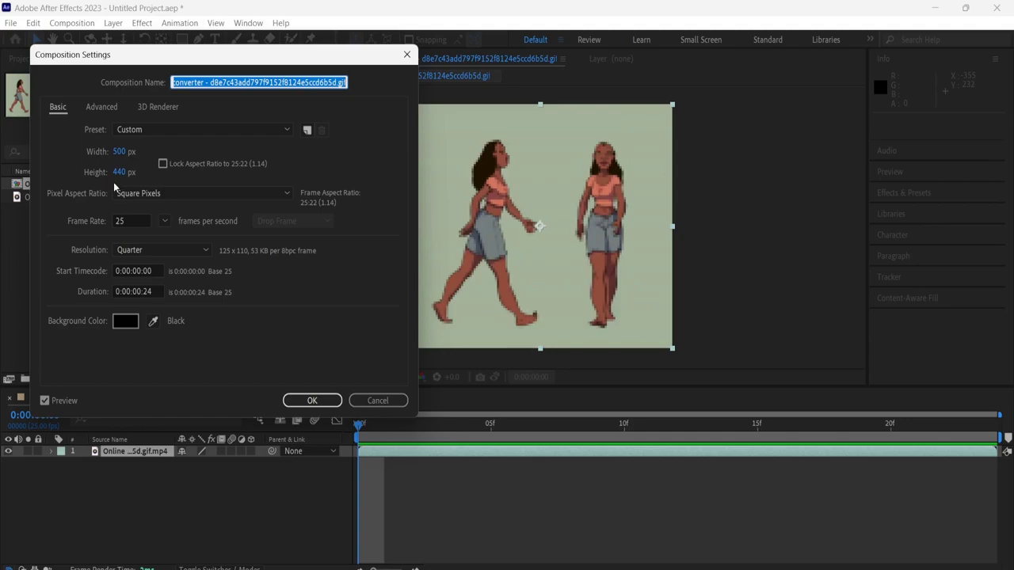
{"action": "left_click", "coordinate": [119, 152]}
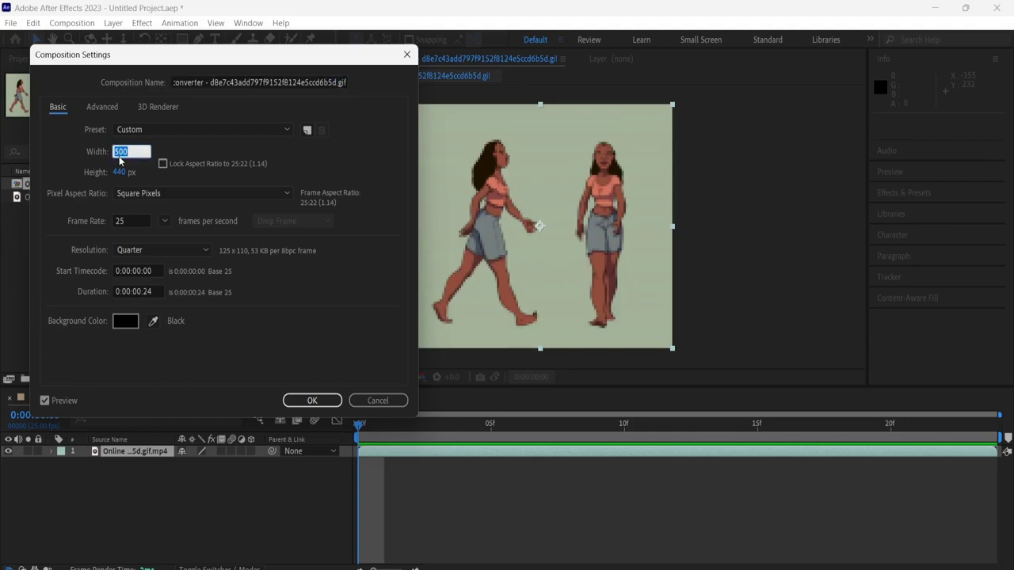
{"action": "type", "text": "19"}
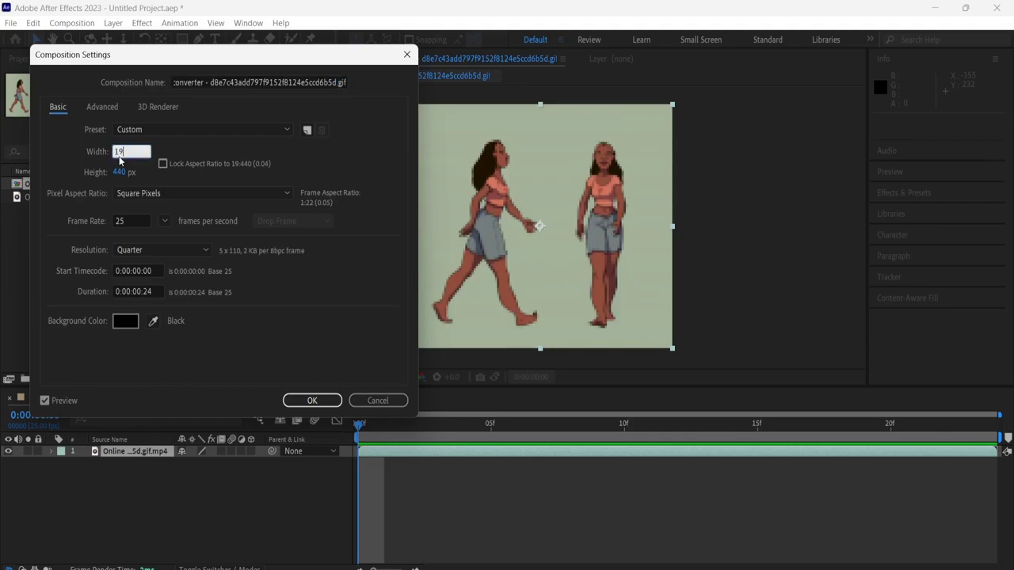
{"action": "type", "text": "20"}
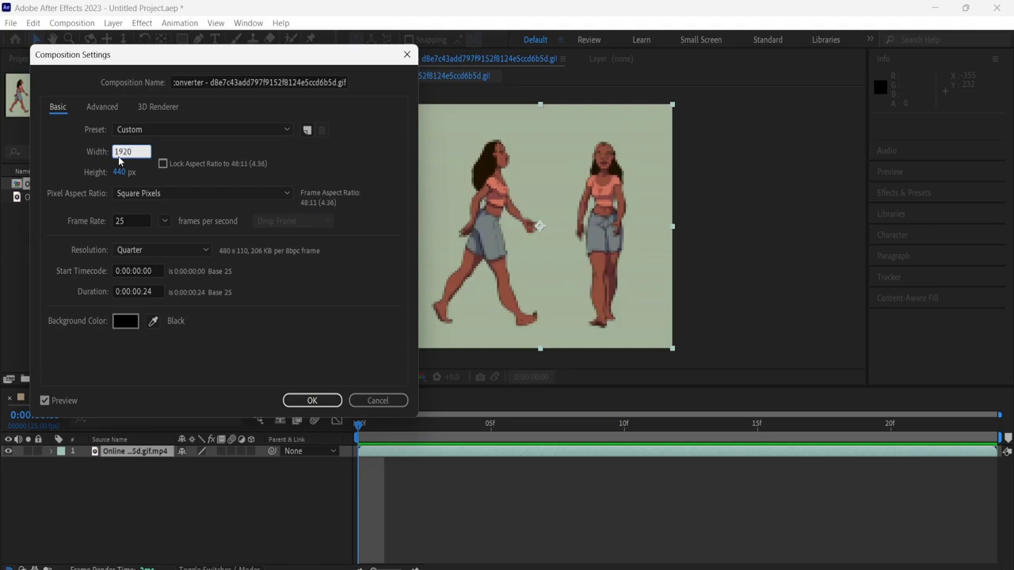
{"action": "left_click", "coordinate": [125, 173]}
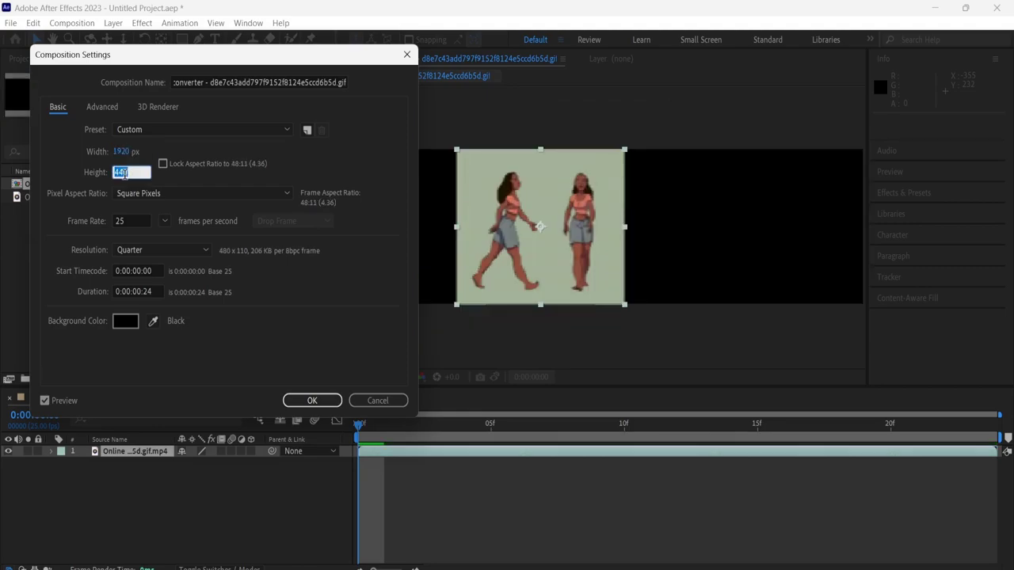
{"action": "type", "text": "1080"}
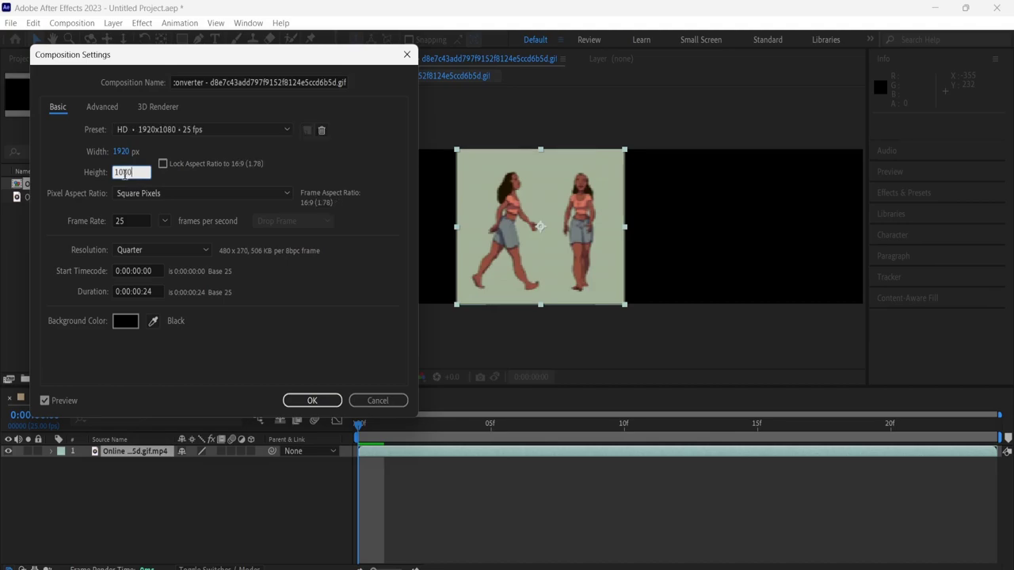
{"action": "left_click", "coordinate": [170, 147]}
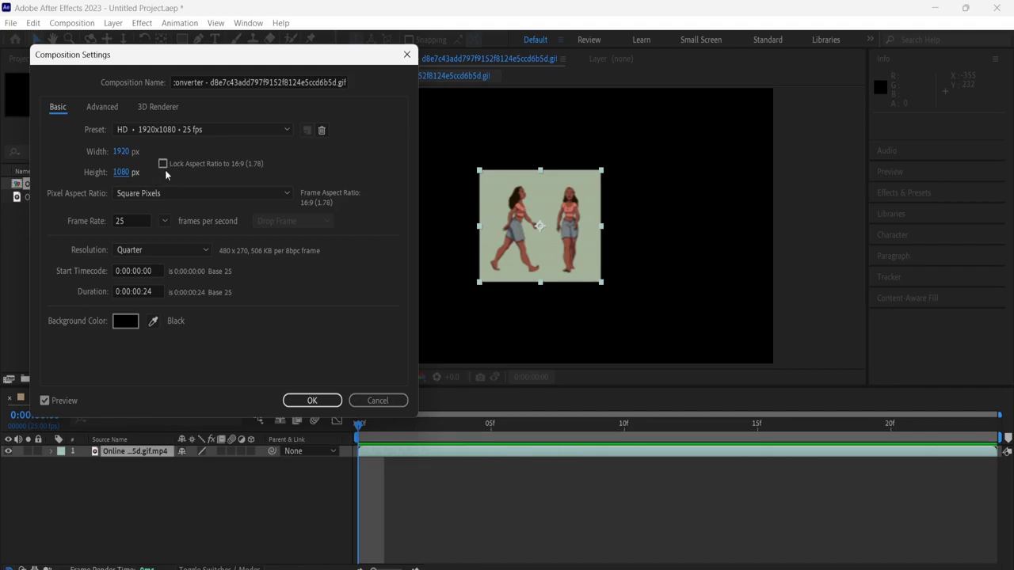
{"action": "left_click", "coordinate": [317, 400]}
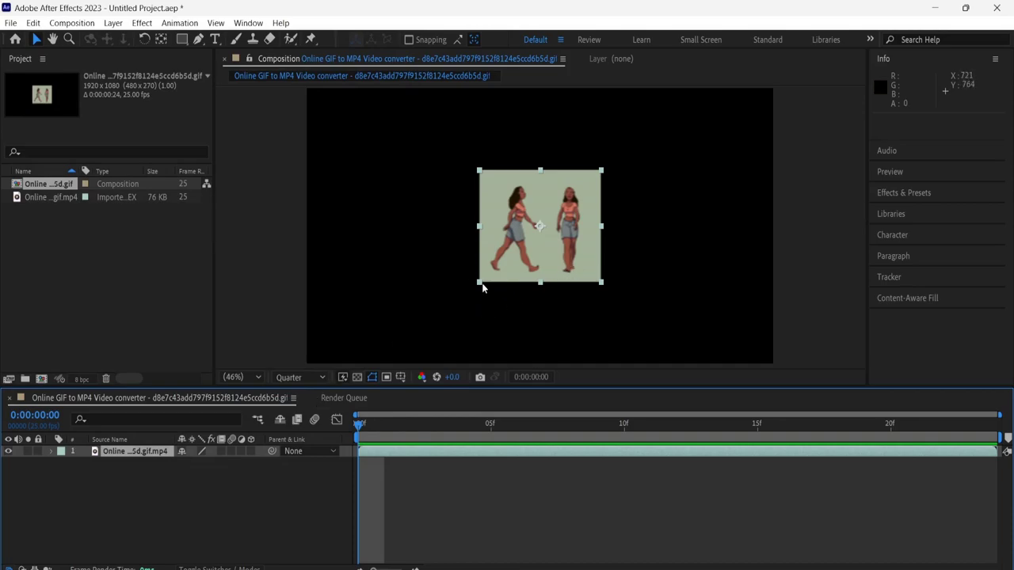
Step: Enlarge the walk cycle layer to about 303% by 278% and shift it to position 970.9, 540.0
{"action": "left_click_drag", "start_coordinate": [479, 283], "coordinate": [355, 381]}
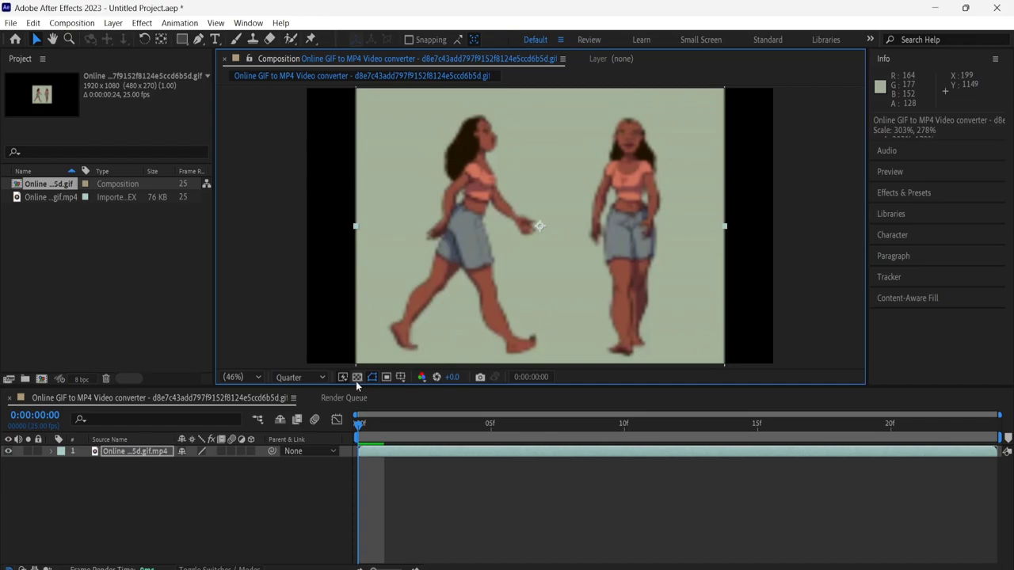
{"action": "left_click_drag", "start_coordinate": [574, 307], "coordinate": [577, 314]}
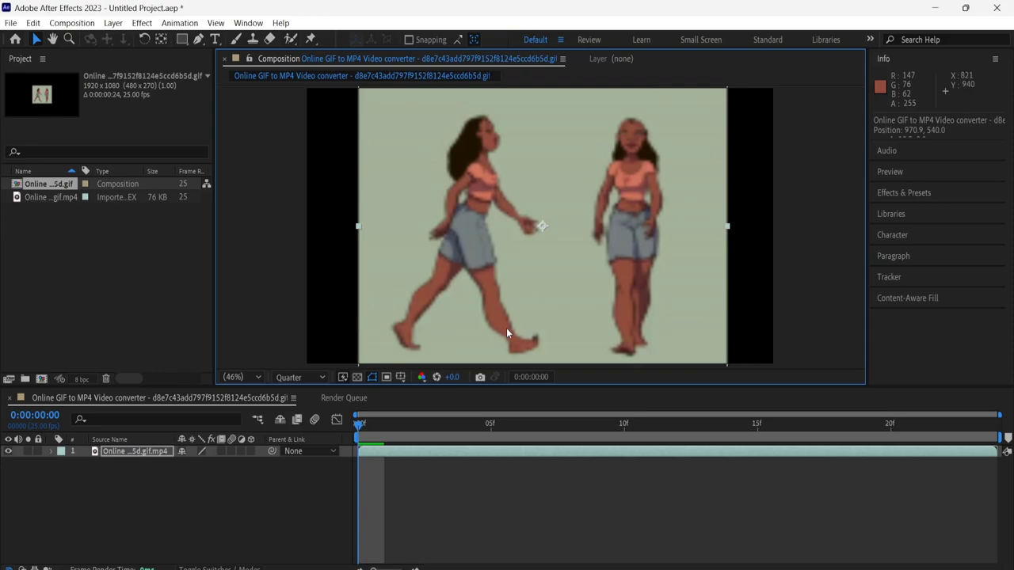
Step: Try the composition preview at Full resolution and return it to Quarter
{"action": "left_click", "coordinate": [315, 378]}
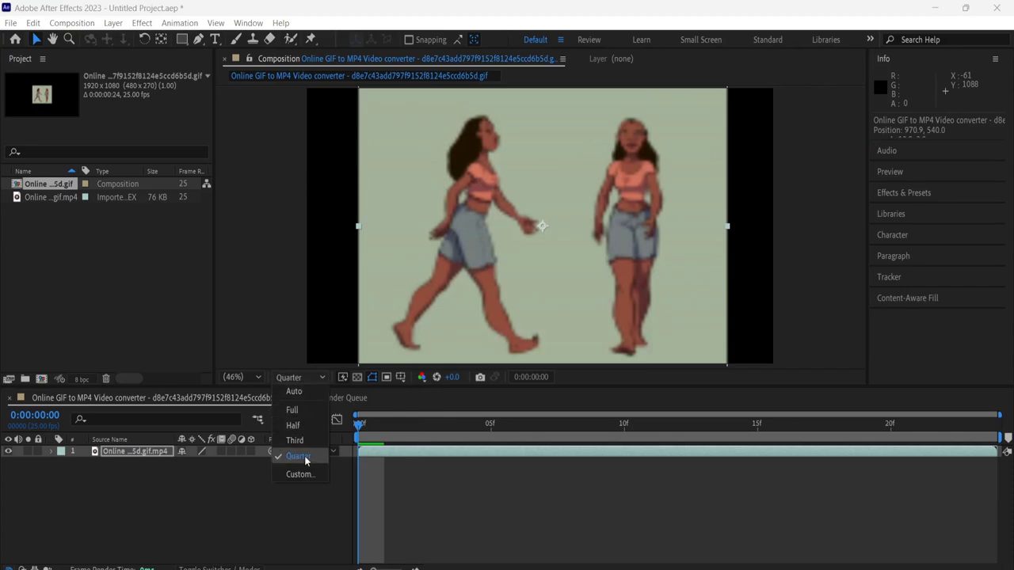
{"action": "left_click", "coordinate": [285, 242]}
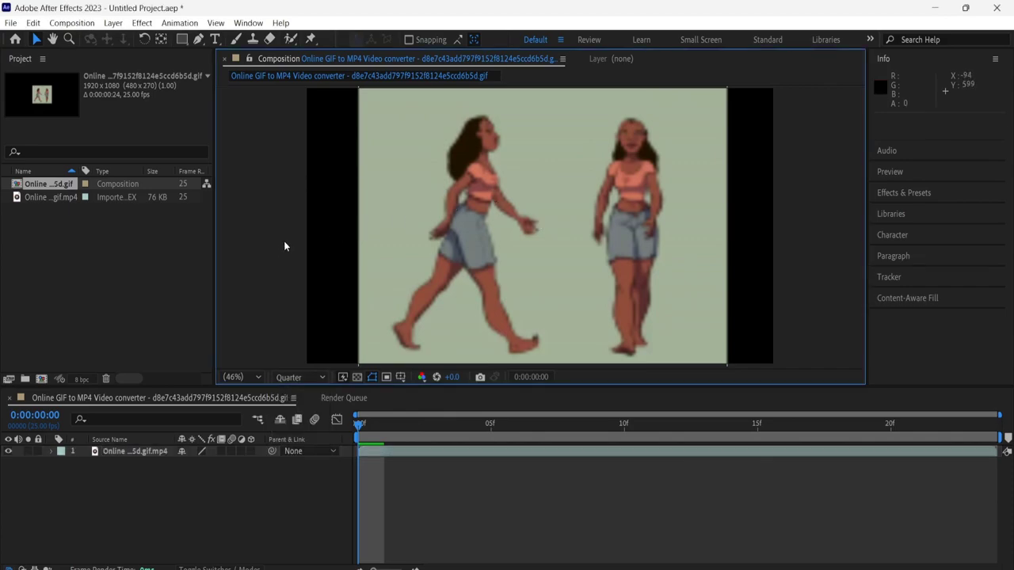
{"action": "left_click", "coordinate": [309, 377]}
{"action": "left_click", "coordinate": [289, 409]}
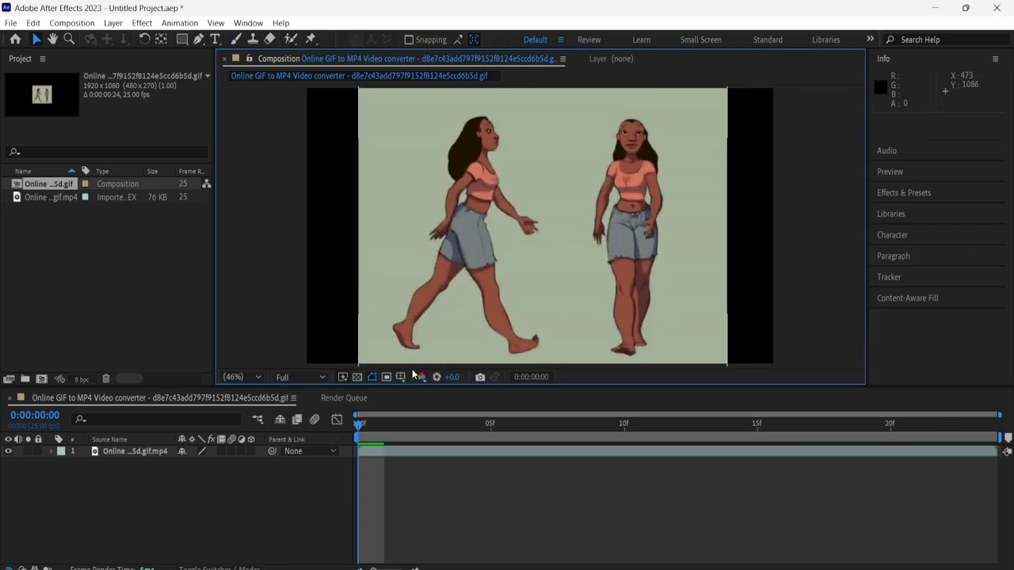
{"action": "left_click", "coordinate": [311, 379]}
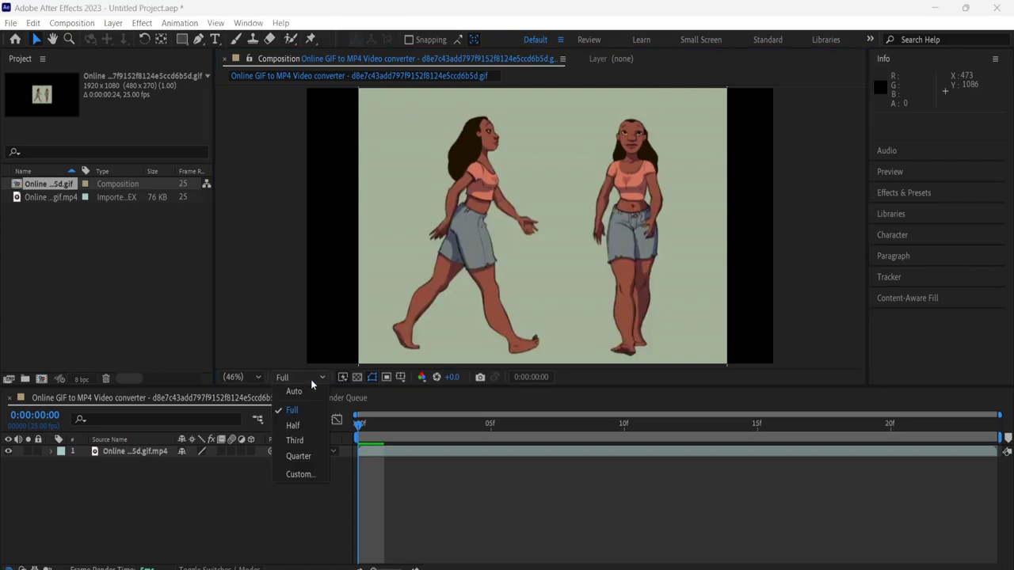
{"action": "left_click", "coordinate": [300, 454]}
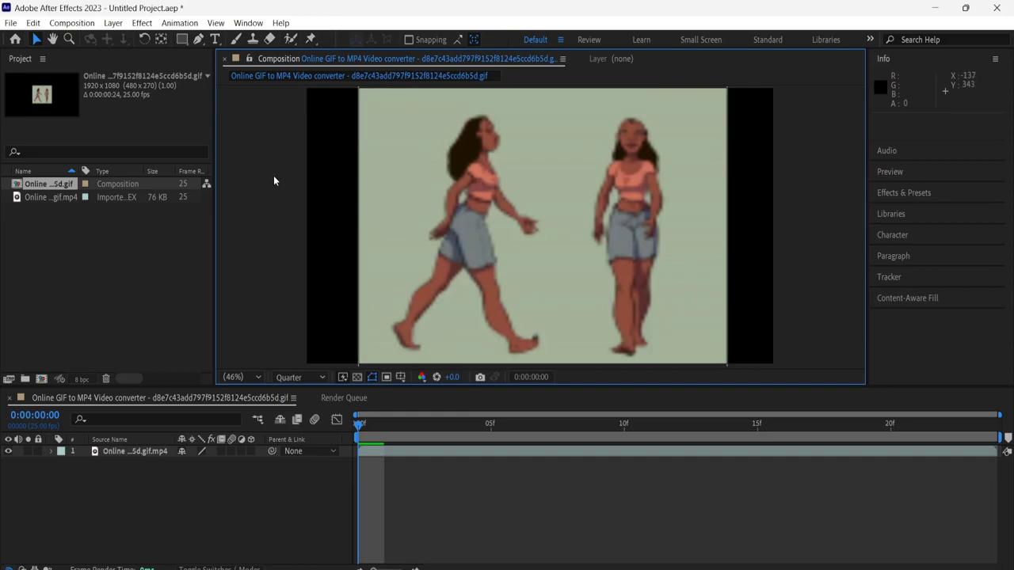
Step: Add the composition to the Render Queue and delete the duplicate second render item
{"action": "left_click", "coordinate": [70, 23]}
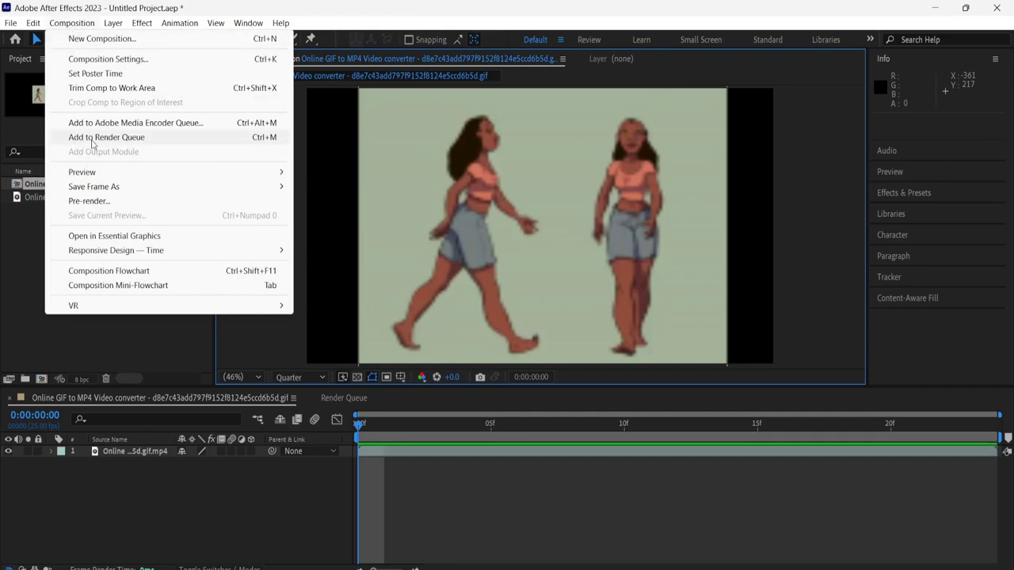
{"action": "left_click", "coordinate": [125, 140]}
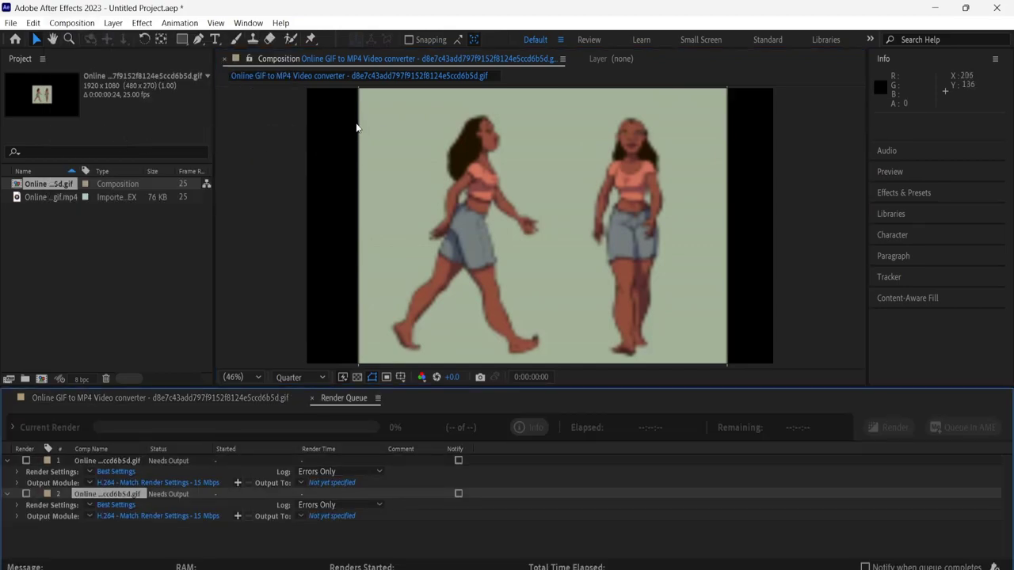
{"action": "left_click", "coordinate": [9, 496]}
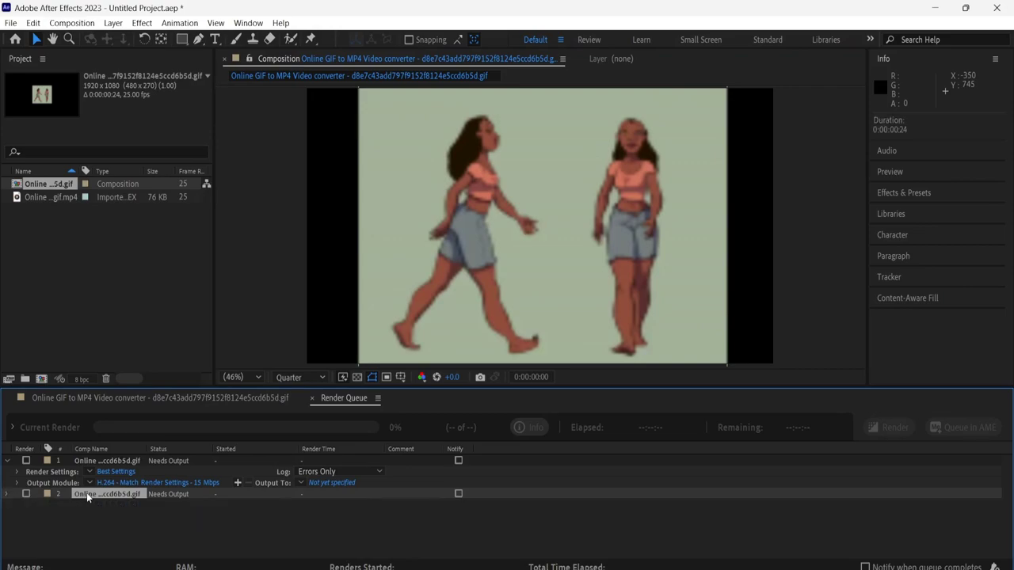
{"action": "key", "text": "Delete"}
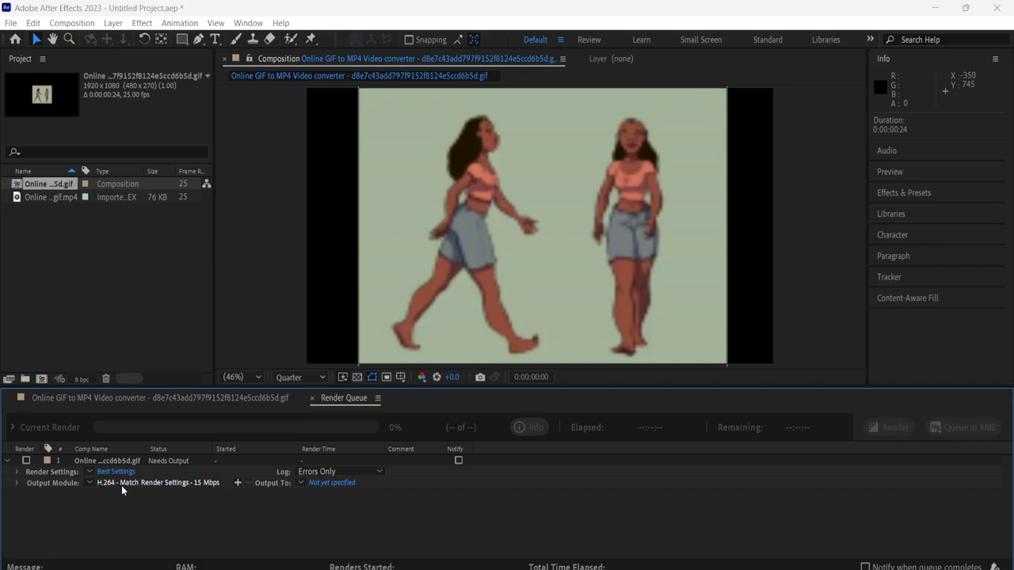
Step: Set the render item's output format to PNG Sequence in the output module settings
{"action": "left_click", "coordinate": [121, 484]}
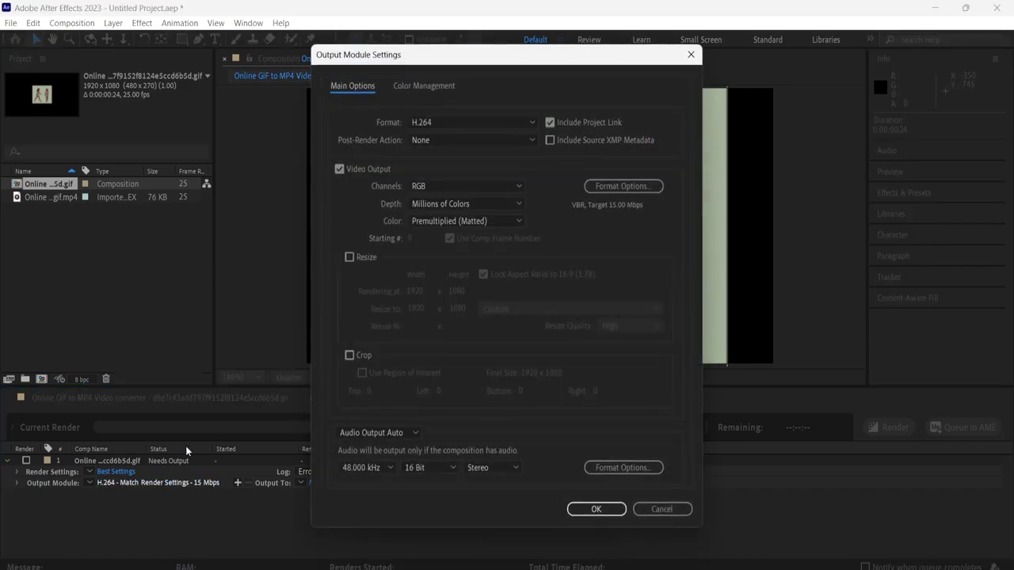
{"action": "left_click", "coordinate": [534, 121]}
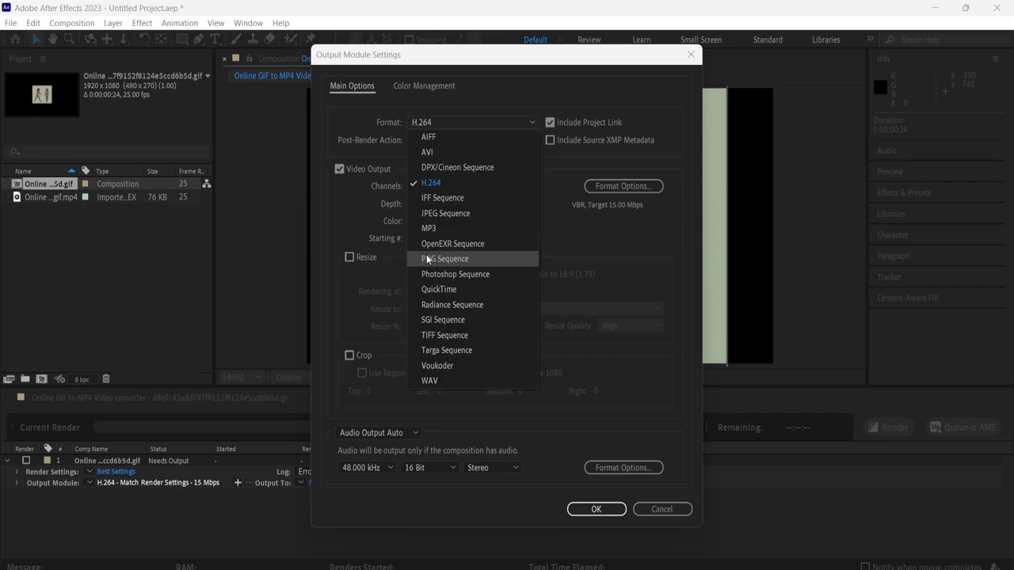
{"action": "left_click", "coordinate": [485, 259]}
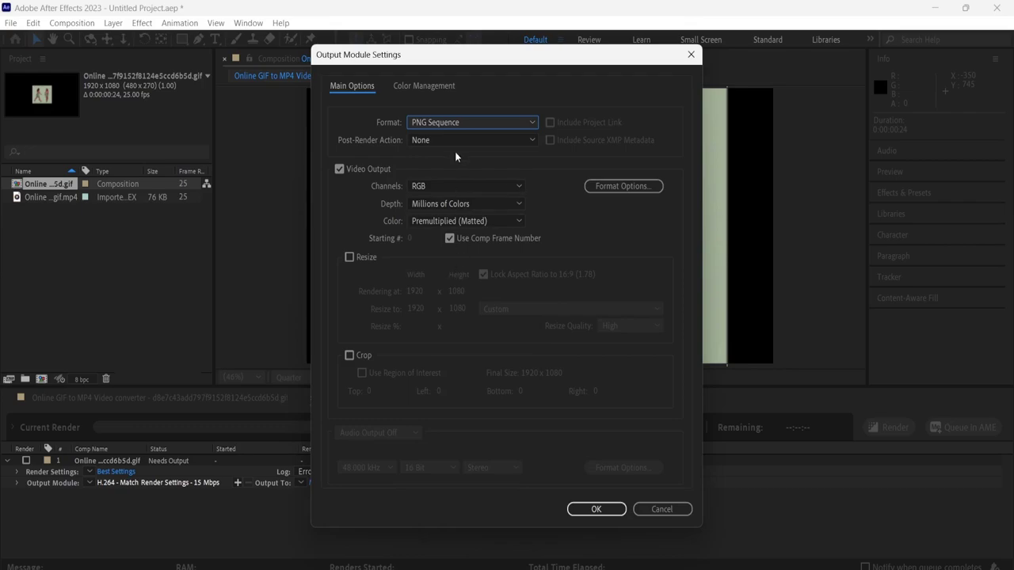
{"action": "left_click", "coordinate": [596, 508]}
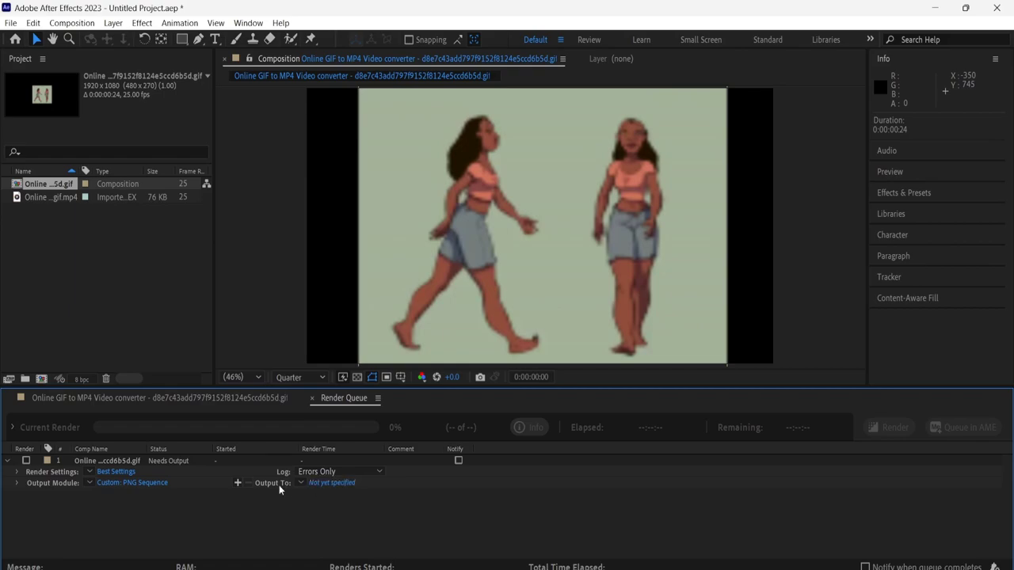
Step: Open the render item's output destination and browse to the Desktop folder
{"action": "left_click", "coordinate": [312, 483]}
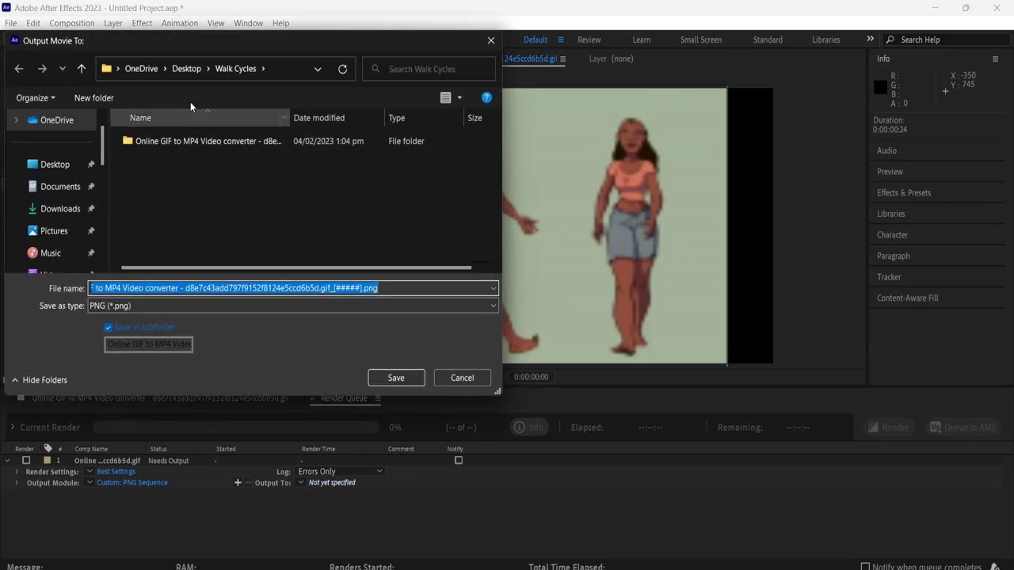
{"action": "left_click", "coordinate": [25, 166]}
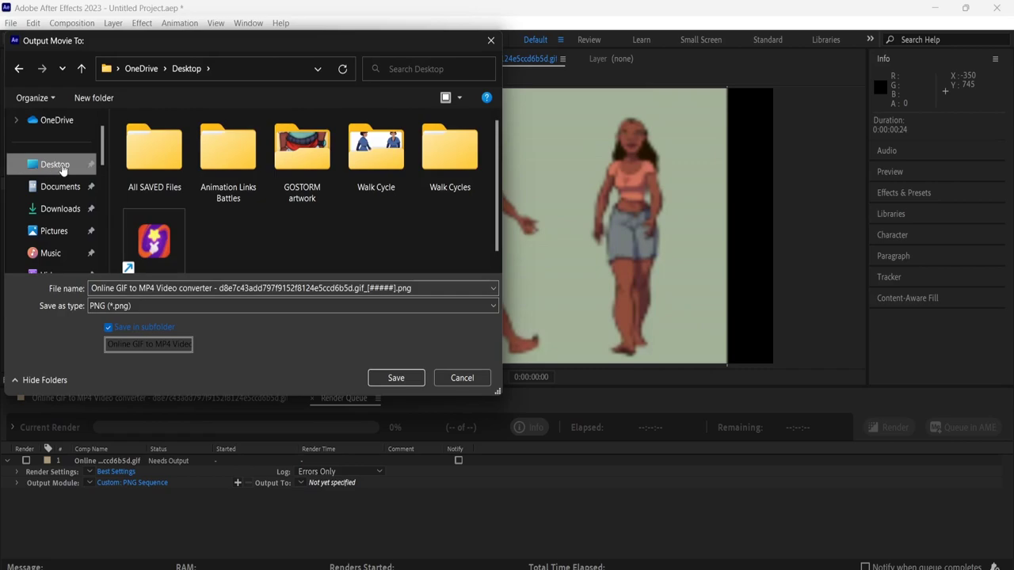
{"action": "right_click", "coordinate": [336, 247]}
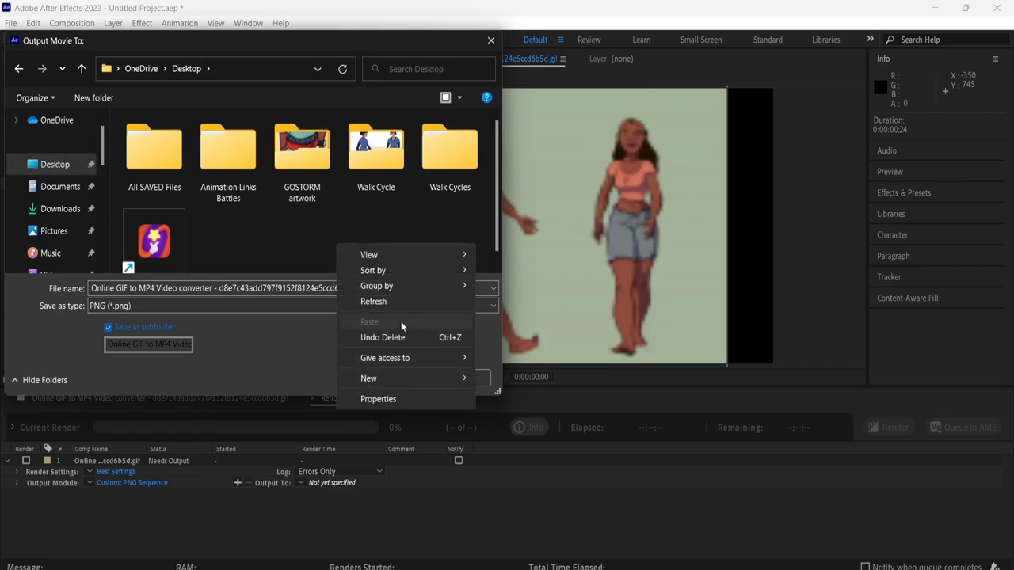
{"action": "mouse_move", "coordinate": [369, 379]}
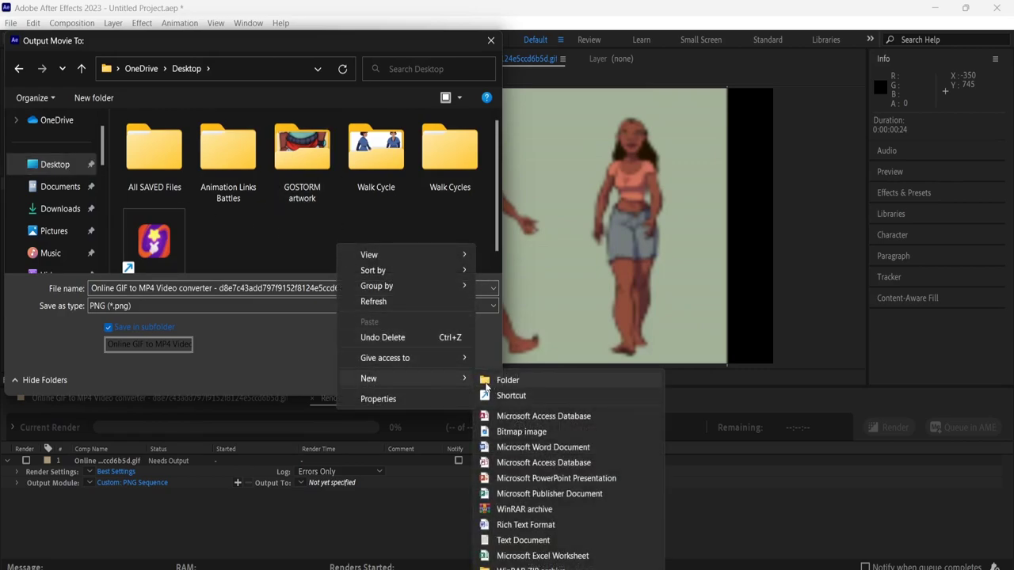
{"action": "left_click", "coordinate": [260, 232]}
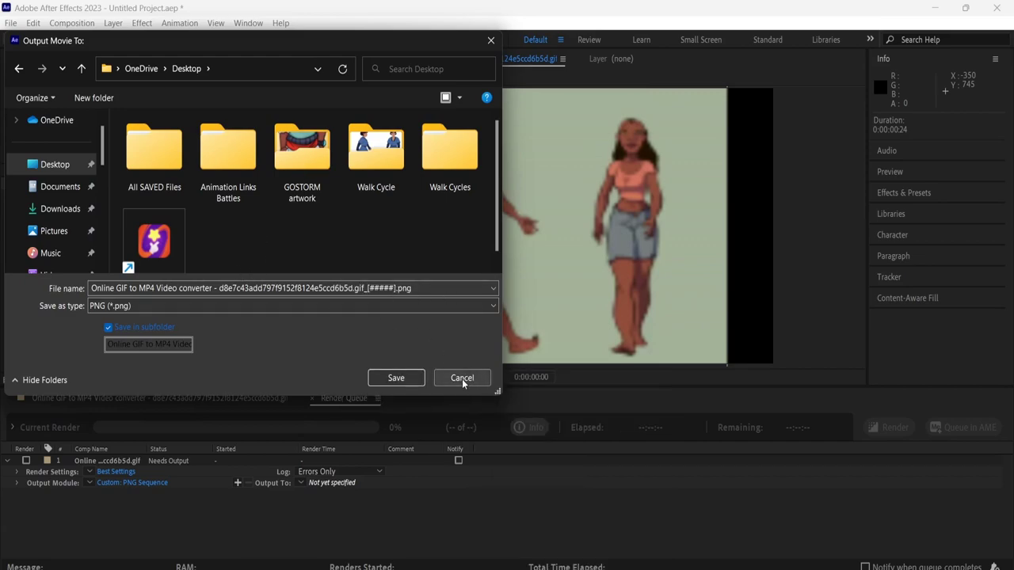
Step: Create a folder named New folder on the Desktop and set it as the save location for the PNG sequence
{"action": "right_click", "coordinate": [309, 242]}
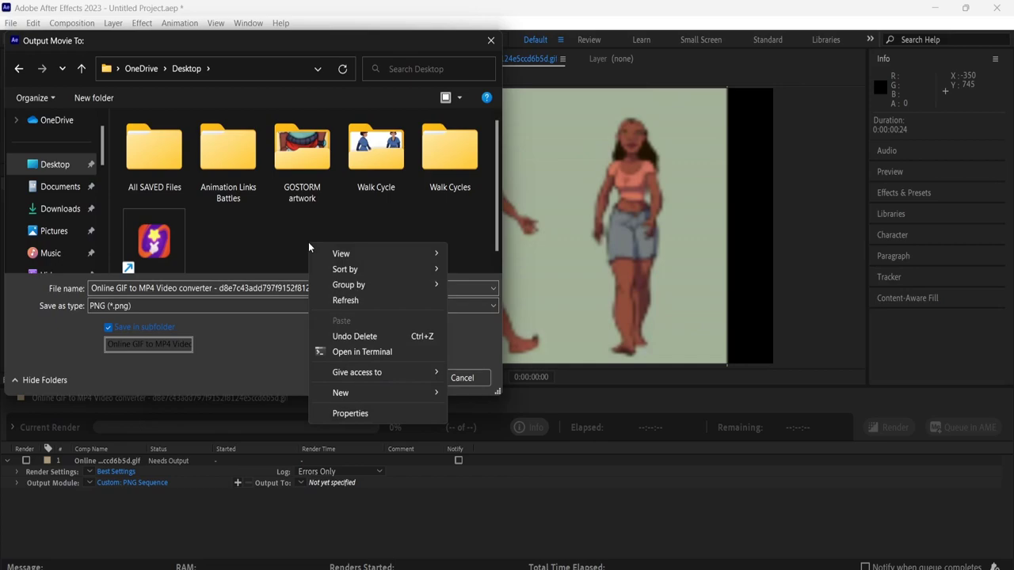
{"action": "mouse_move", "coordinate": [376, 397]}
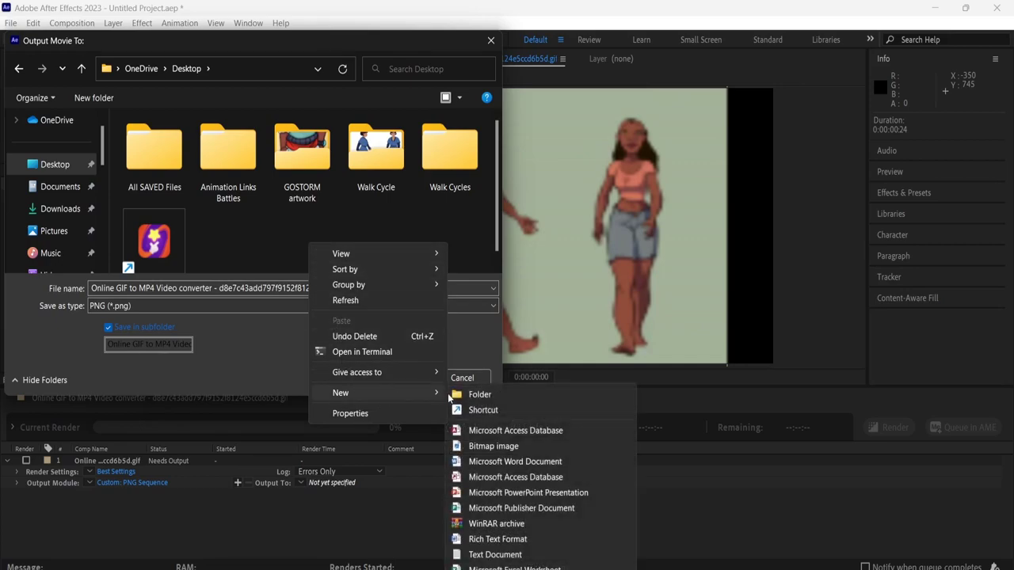
{"action": "left_click", "coordinate": [483, 391]}
{"action": "left_click", "coordinate": [343, 176]}
{"action": "left_click", "coordinate": [373, 165]}
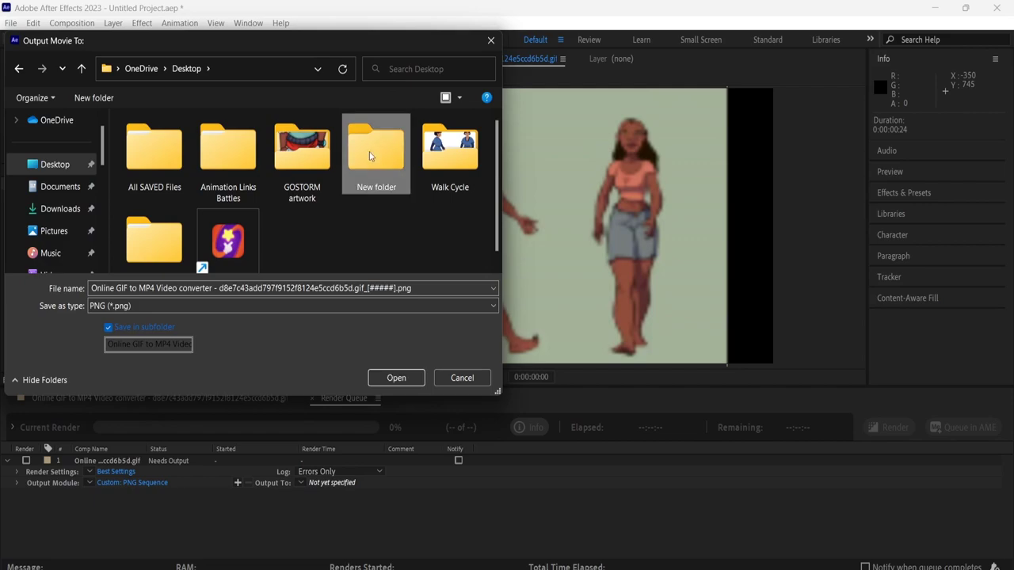
{"action": "left_click", "coordinate": [398, 379]}
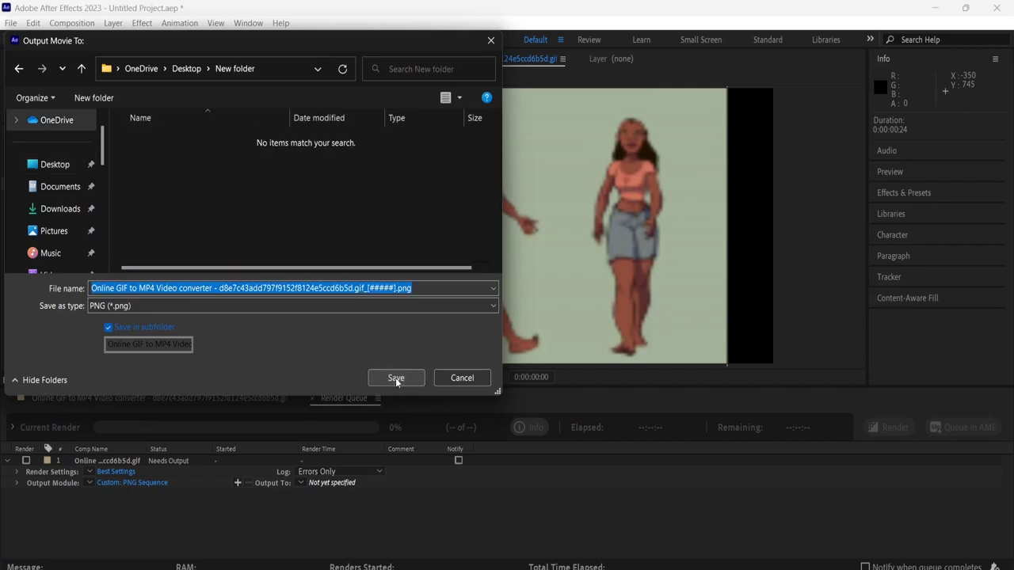
{"action": "left_click", "coordinate": [395, 377]}
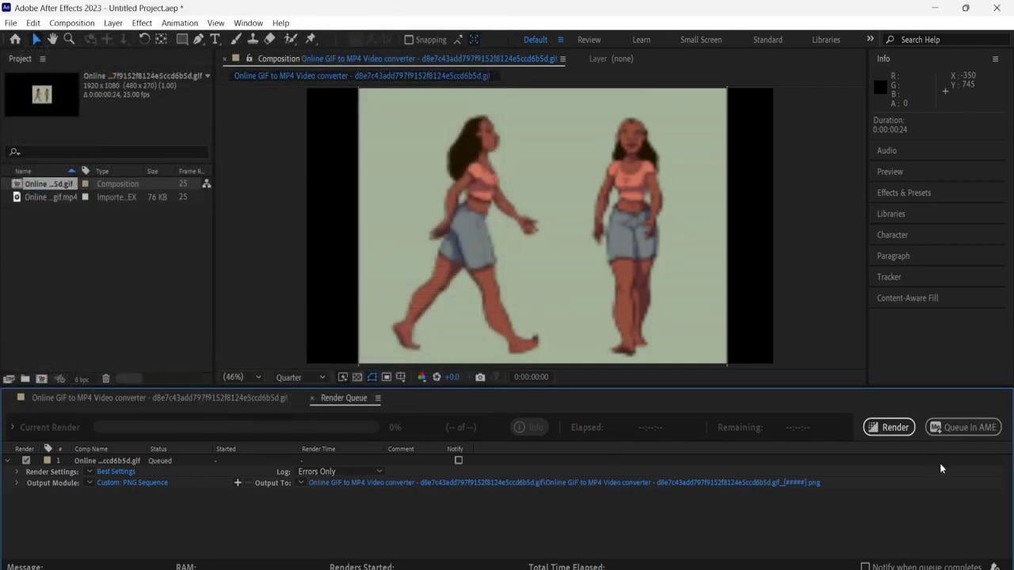
Step: Render the PNG sequence and close After Effects without saving the project
{"action": "left_click", "coordinate": [895, 427]}
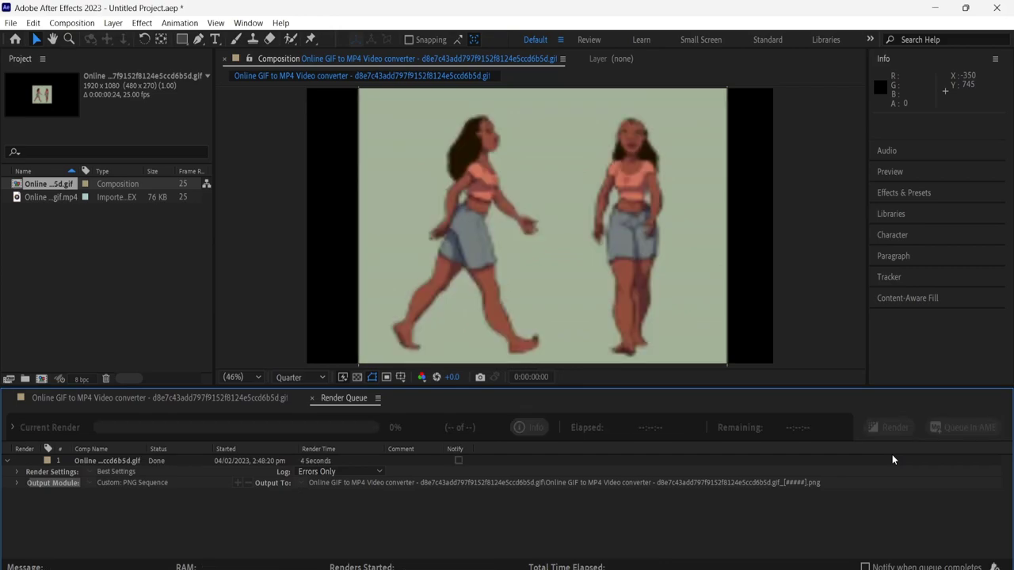
{"action": "left_click", "coordinate": [997, 9]}
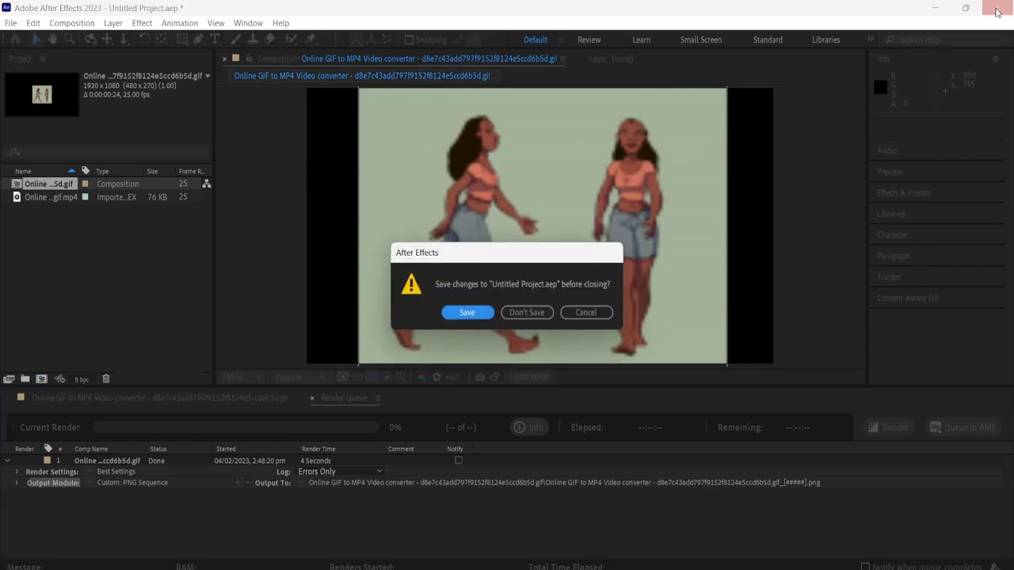
{"action": "left_click", "coordinate": [524, 315]}
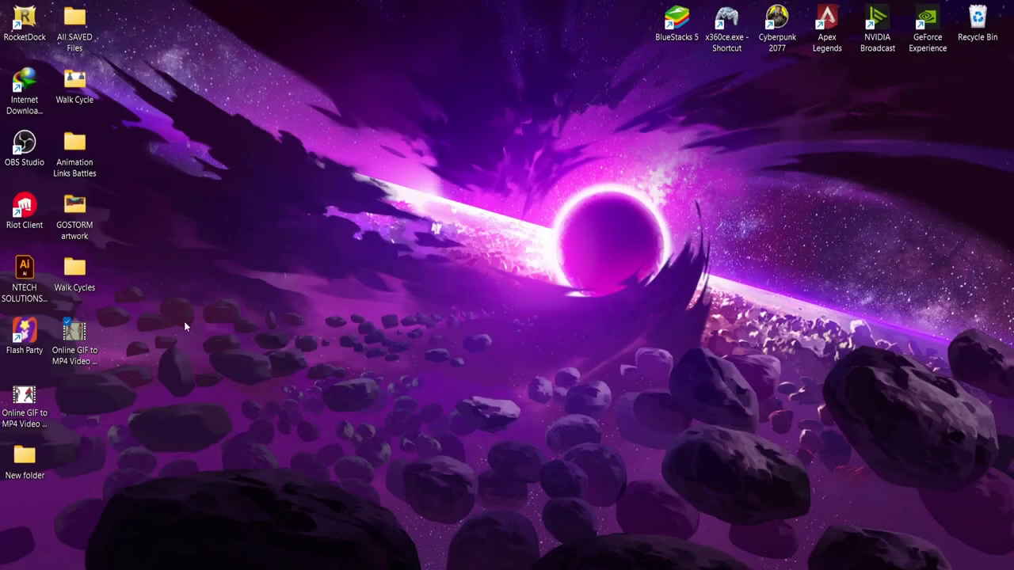
Step: Open New folder on the desktop and its subfolder to check the rendered PNG frames
{"action": "left_click", "coordinate": [24, 467]}
{"action": "double_click", "coordinate": [23, 466]}
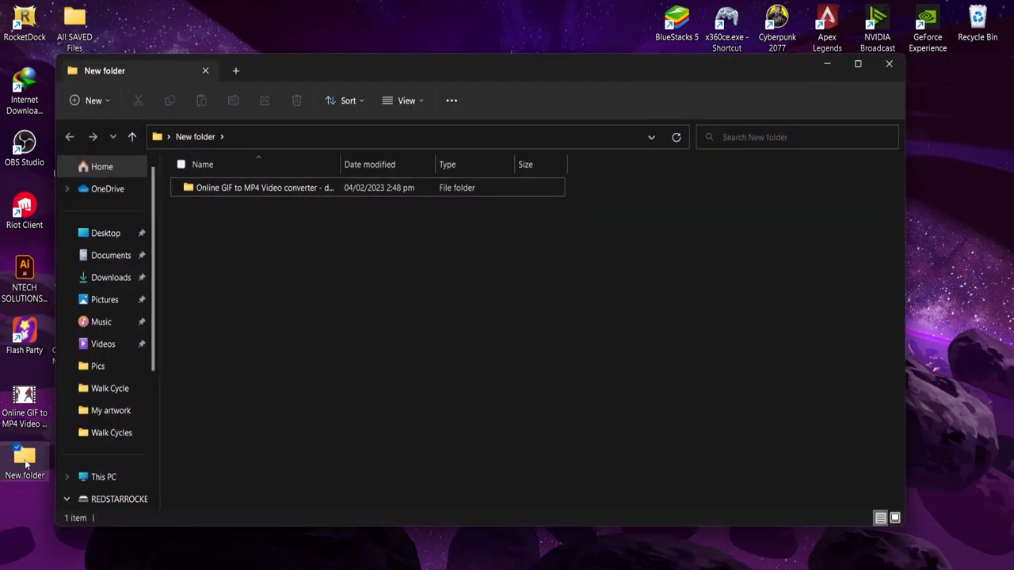
{"action": "double_click", "coordinate": [233, 189]}
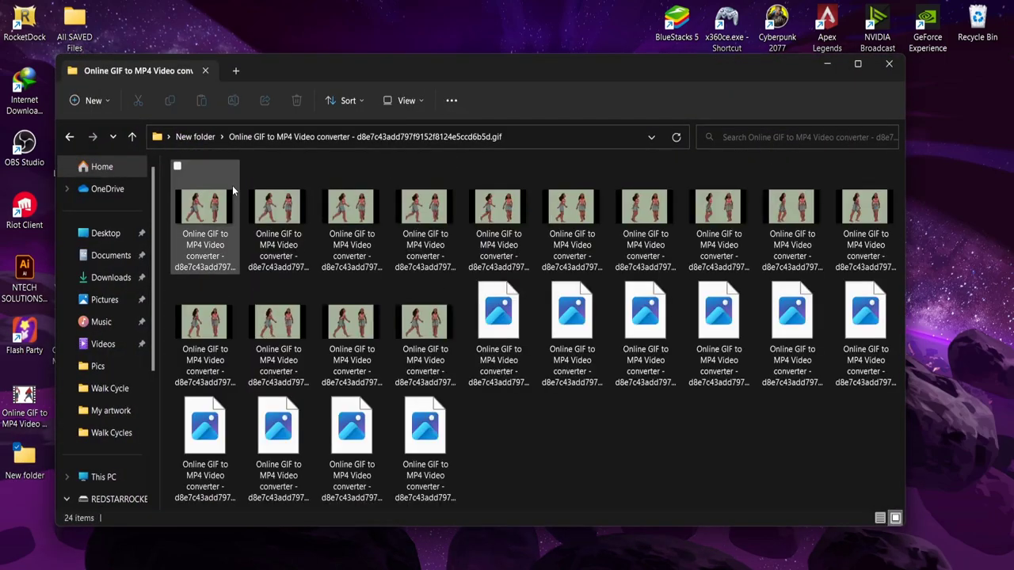
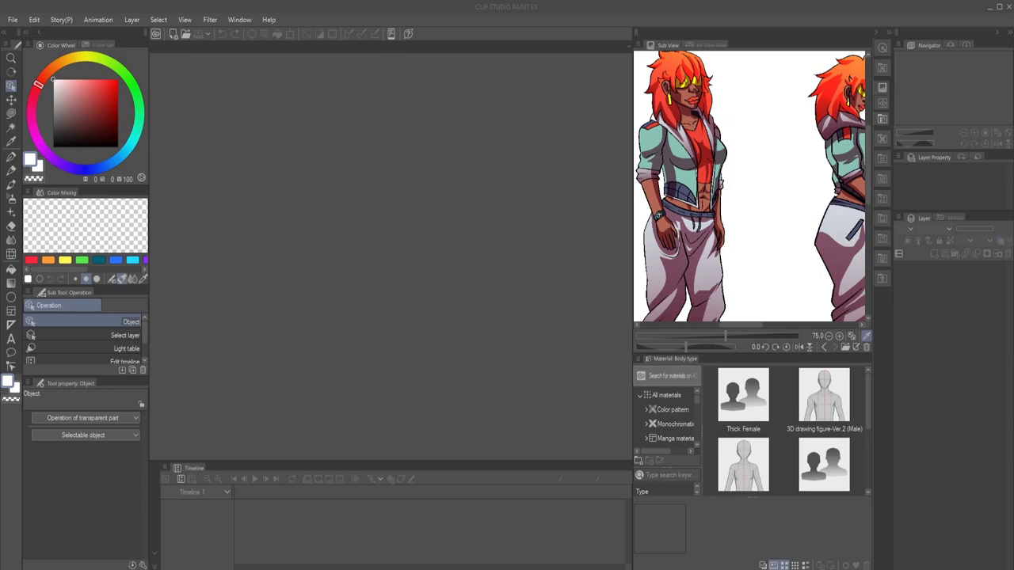
Step: Switch to Clip Studio Paint and look over the red-haired character reference in the Sub View
{"action": "left_click", "coordinate": [347, 85]}
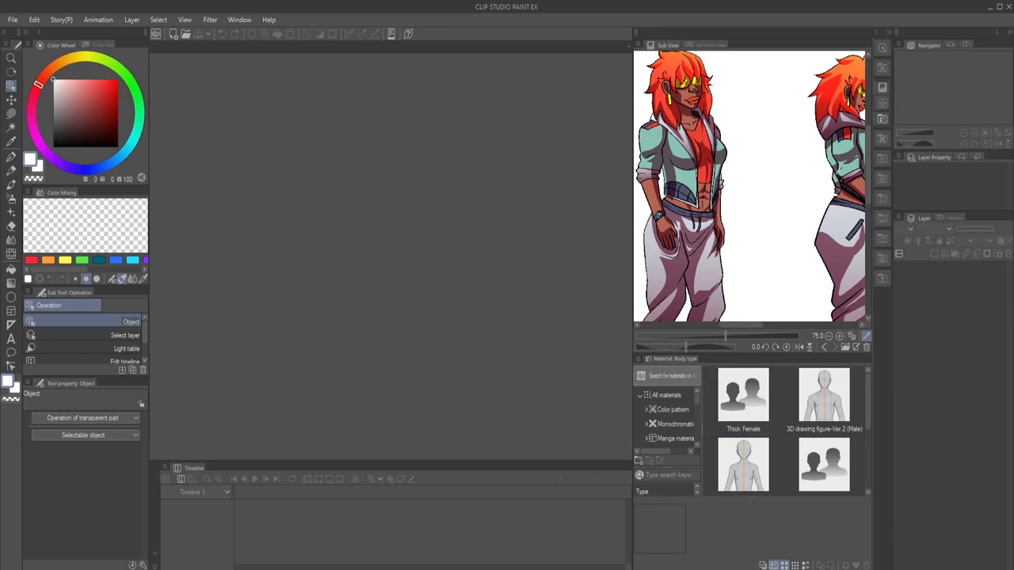
{"action": "mouse_move", "coordinate": [868, 174]}
{"action": "left_mouse_down"}
{"action": "mouse_move", "coordinate": [868, 212]}
{"action": "mouse_move", "coordinate": [868, 170]}
{"action": "left_mouse_up"}
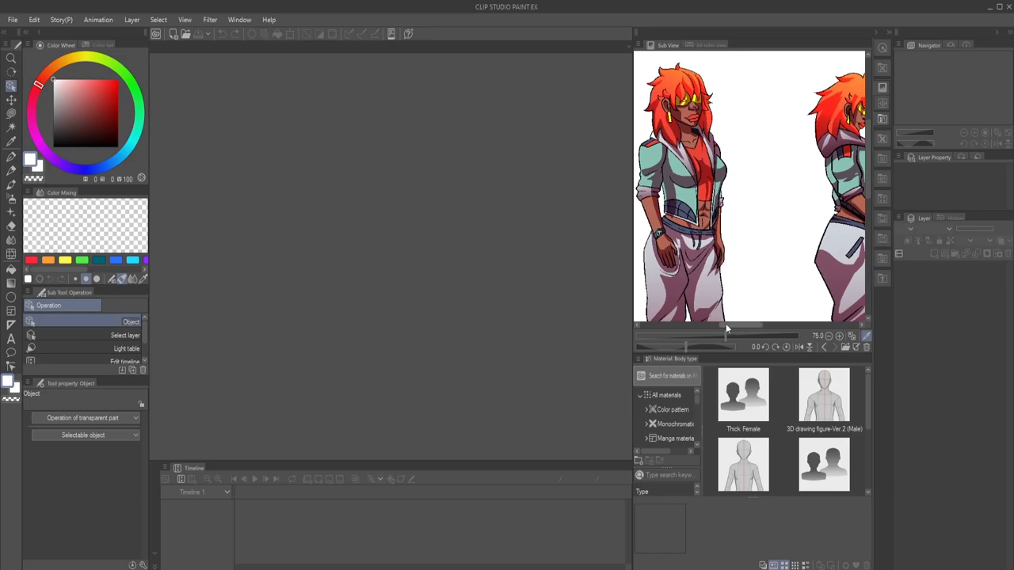
{"action": "left_click_drag", "start_coordinate": [726, 323], "coordinate": [695, 358]}
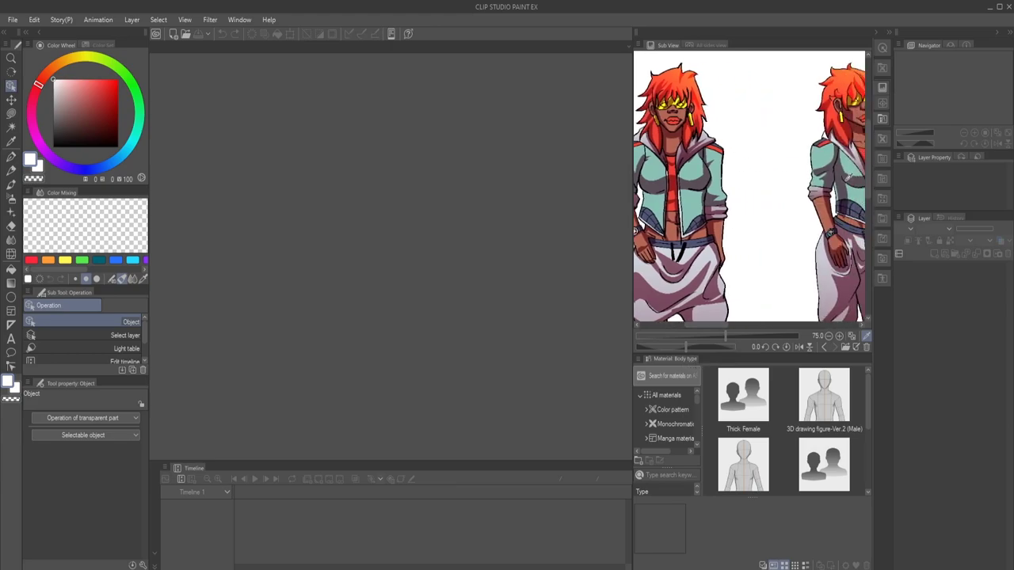
{"action": "mouse_move", "coordinate": [868, 175]}
{"action": "left_mouse_down"}
{"action": "mouse_move", "coordinate": [867, 237]}
{"action": "mouse_move", "coordinate": [868, 178]}
{"action": "left_mouse_up"}
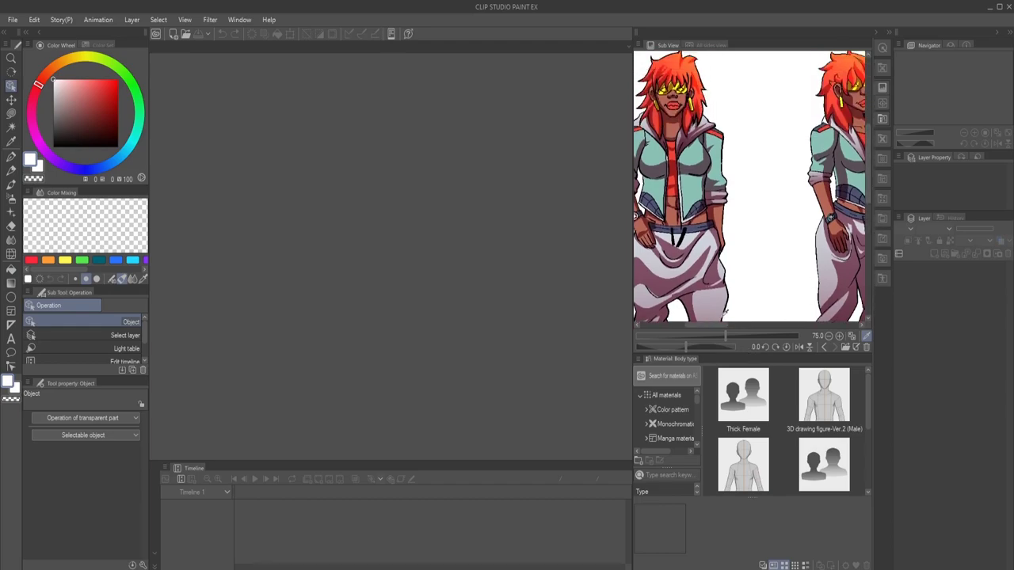
{"action": "left_click_drag", "start_coordinate": [716, 330], "coordinate": [749, 343]}
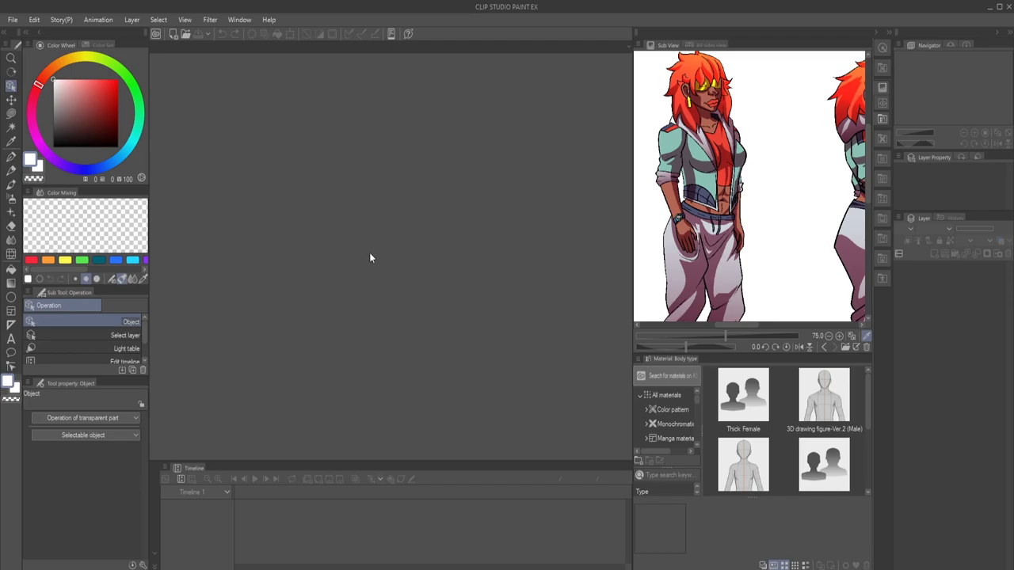
Step: Create a new 1920 x 1080 px animation file at 30 fps with a playback time of 60 frames
{"action": "left_click", "coordinate": [13, 19]}
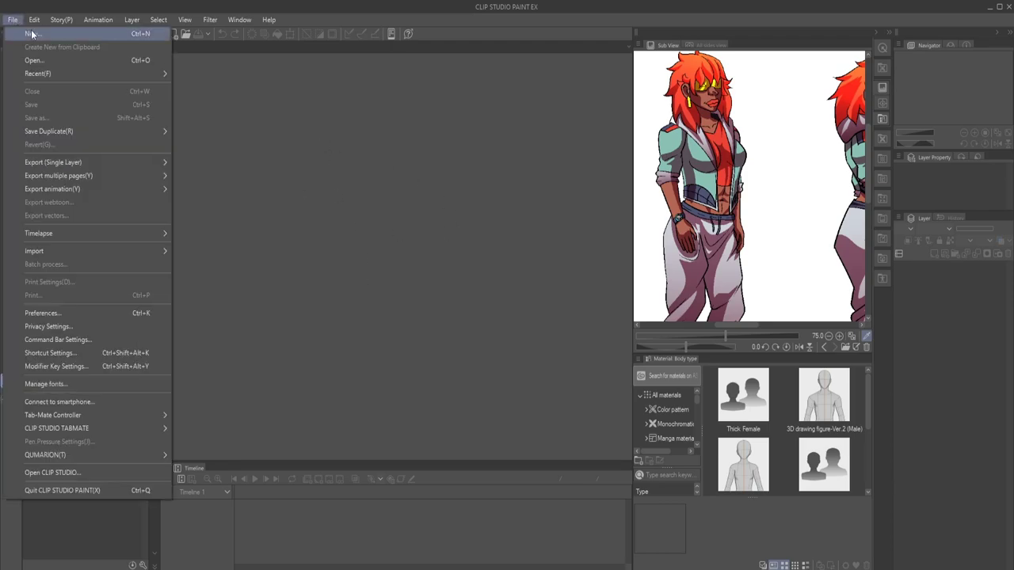
{"action": "left_click", "coordinate": [31, 31]}
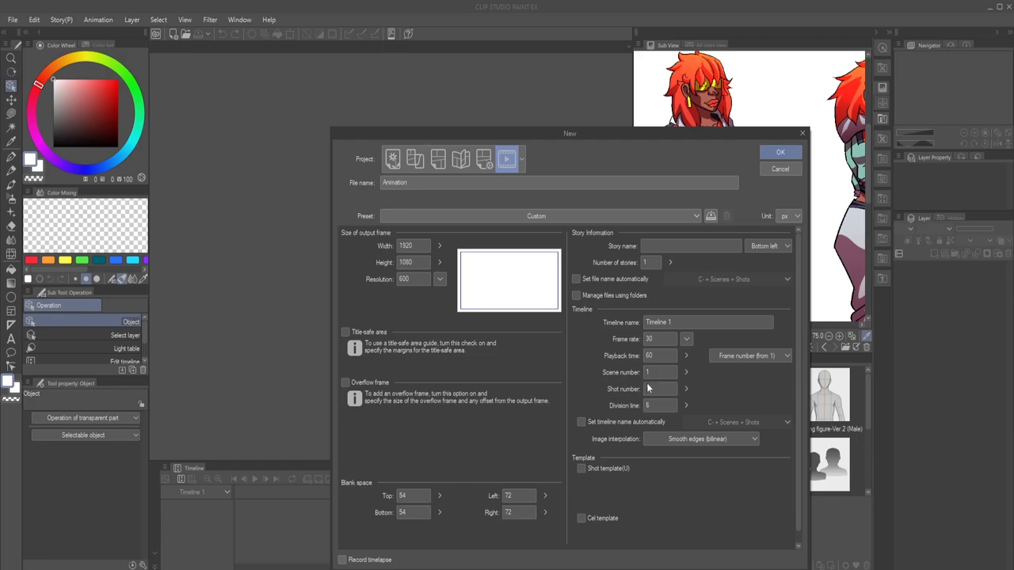
{"action": "left_click", "coordinate": [780, 152]}
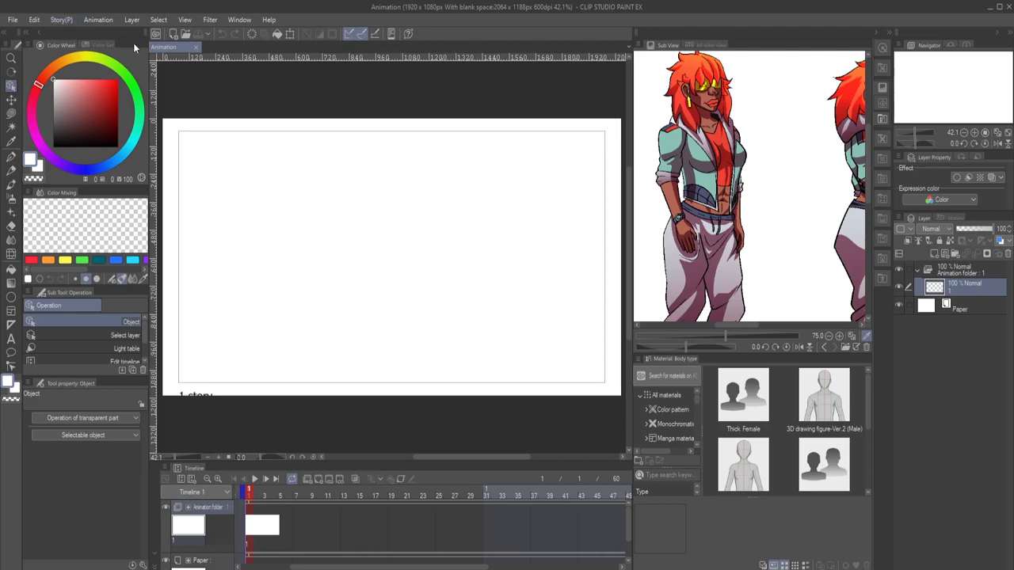
Step: Import walk cycle_00000.png through walk cycle_00023.png as file objects from the GIF converter subfolder of Walk Cycles on the Desktop
{"action": "left_click", "coordinate": [96, 20]}
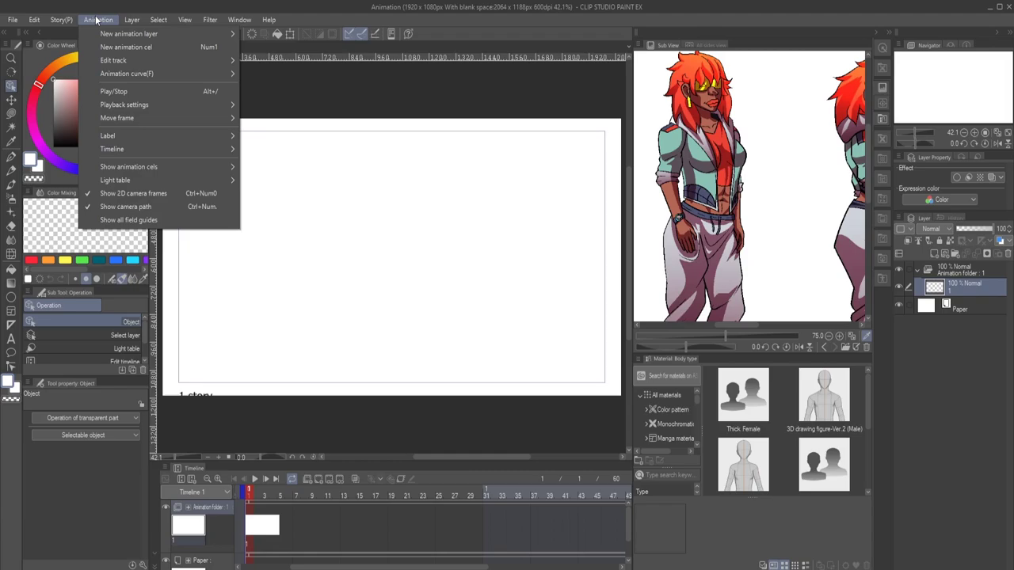
{"action": "mouse_move", "coordinate": [12, 20]}
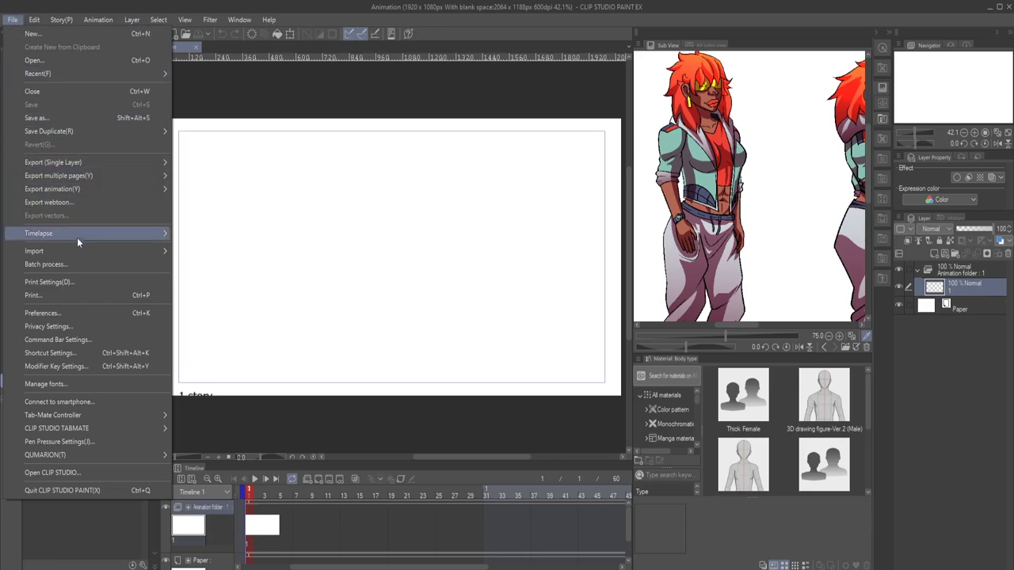
{"action": "mouse_move", "coordinate": [60, 252]}
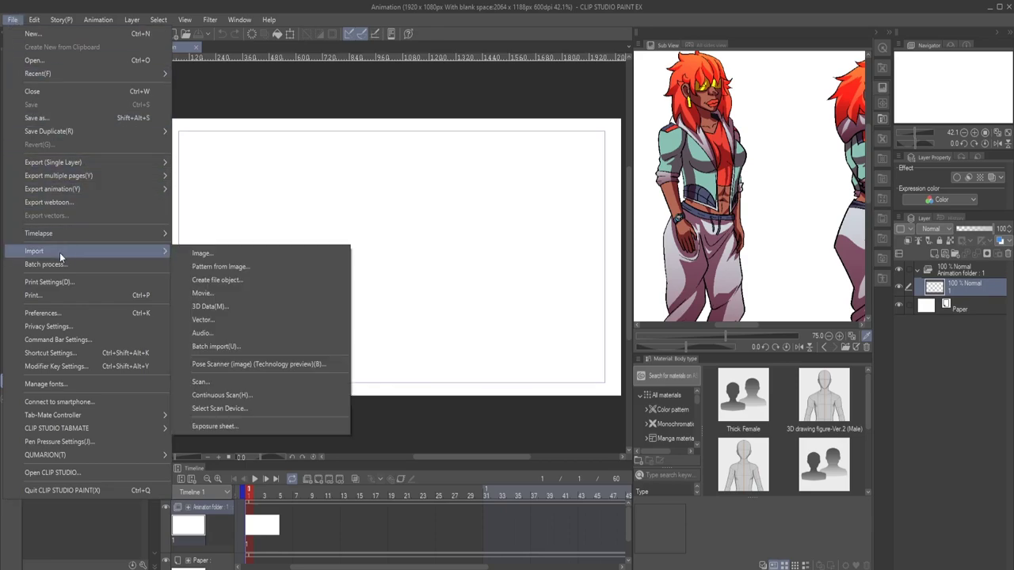
{"action": "left_click", "coordinate": [224, 281]}
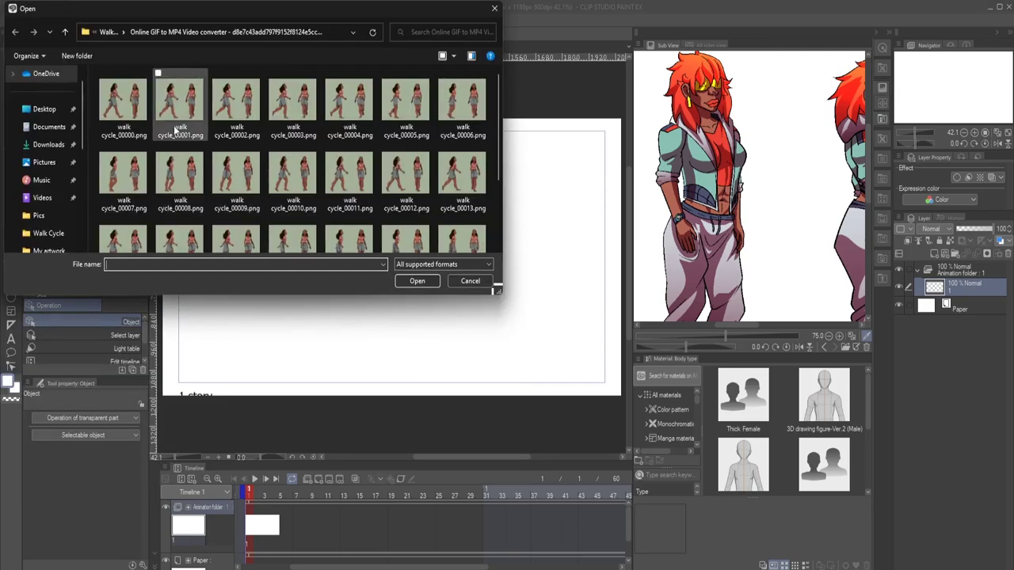
{"action": "left_click", "coordinate": [44, 111]}
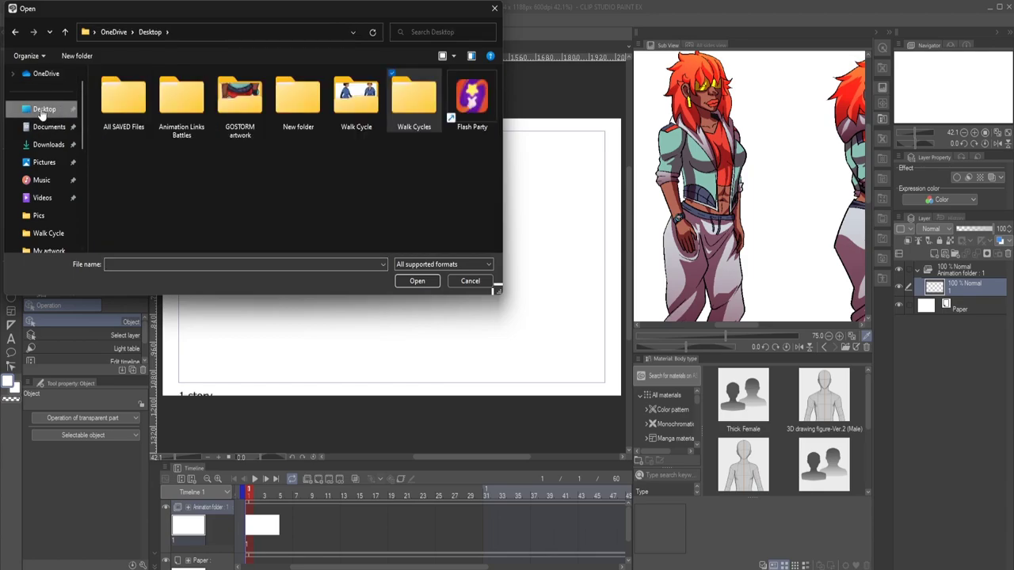
{"action": "double_click", "coordinate": [415, 105]}
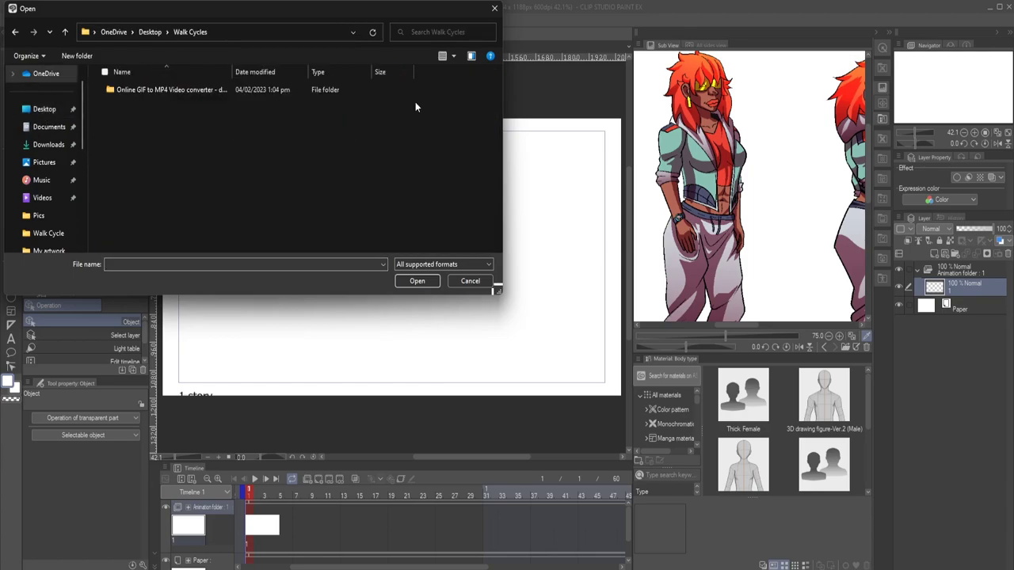
{"action": "double_click", "coordinate": [126, 92]}
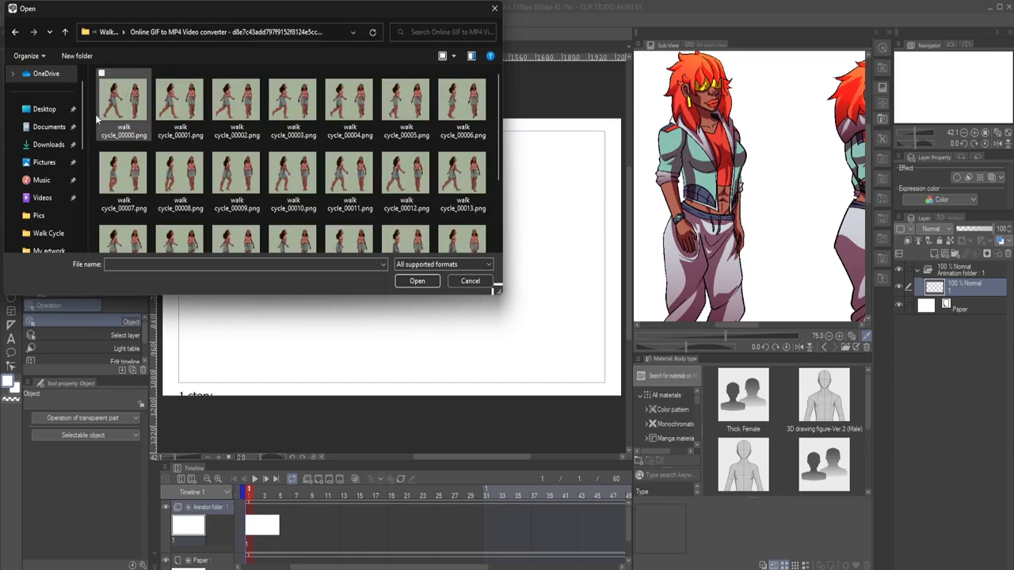
{"action": "left_click", "coordinate": [120, 107]}
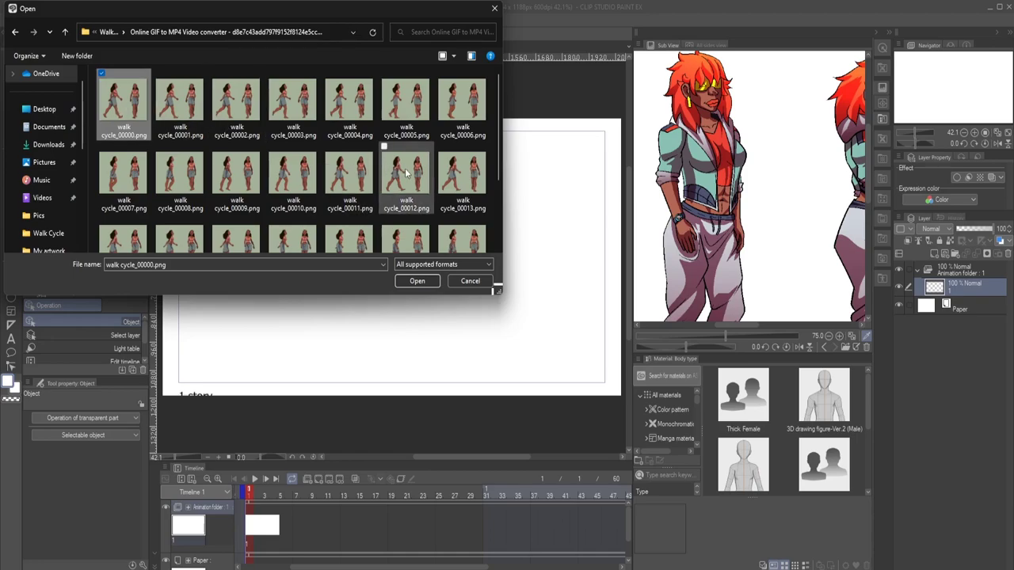
{"action": "scroll", "coordinate": [410, 175], "scroll_direction": "down", "scroll_amount": 3}
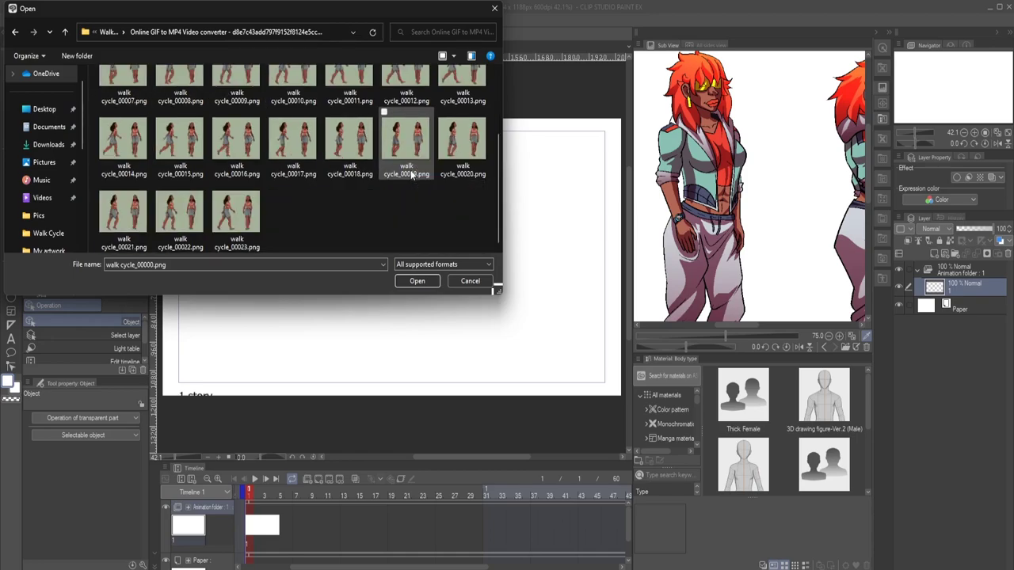
{"action": "left_click", "coordinate": [252, 228], "text": "shift"}
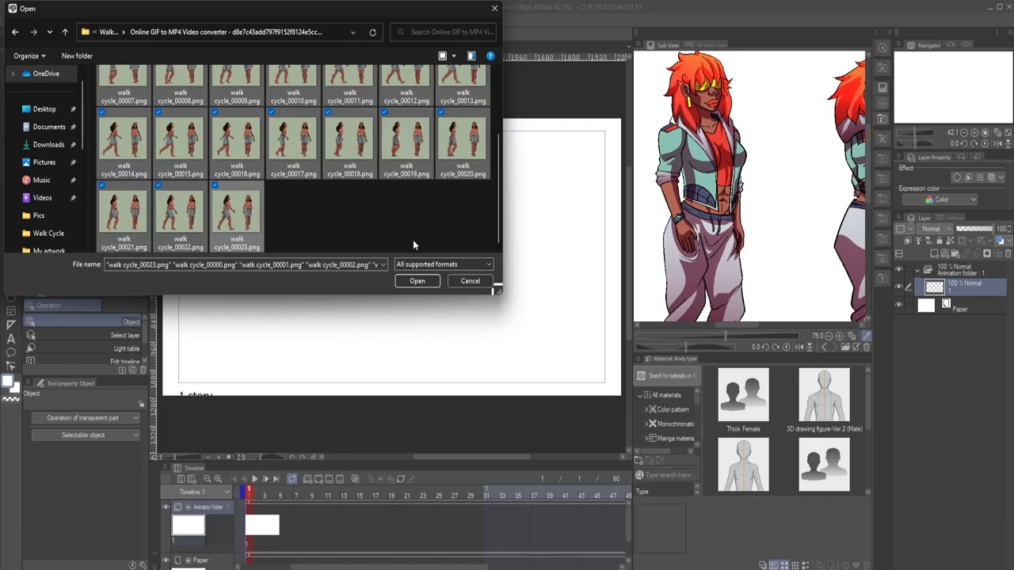
{"action": "left_click", "coordinate": [419, 280]}
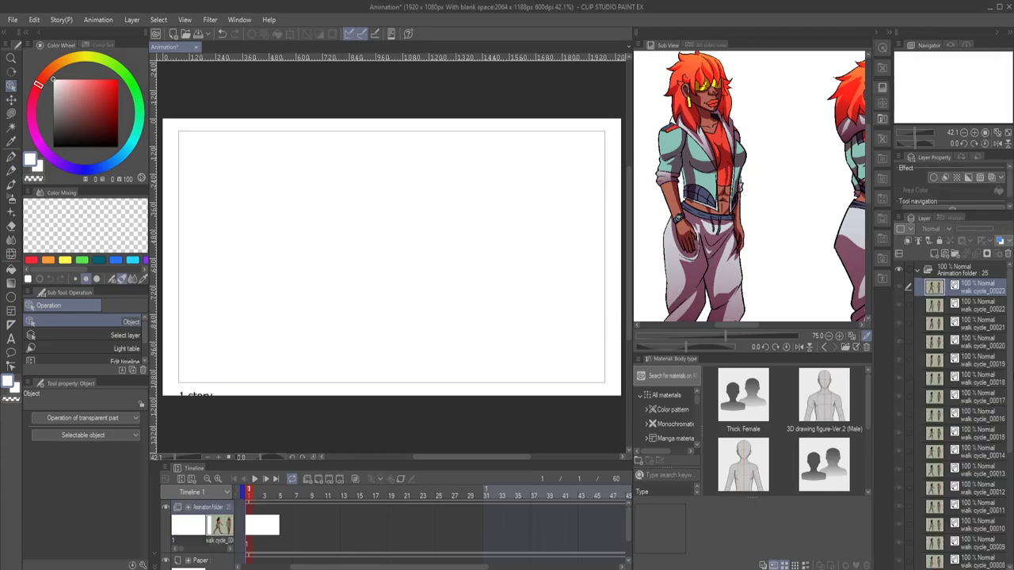
{"action": "scroll", "coordinate": [985, 356], "scroll_direction": "down", "scroll_amount": 5}
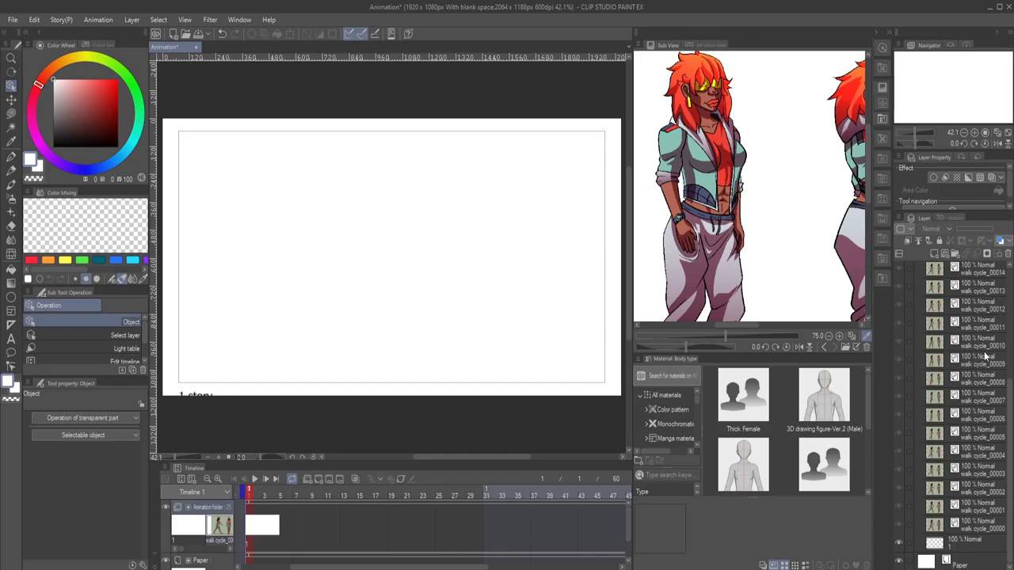
{"action": "scroll", "coordinate": [986, 356], "scroll_direction": "up", "scroll_amount": 5}
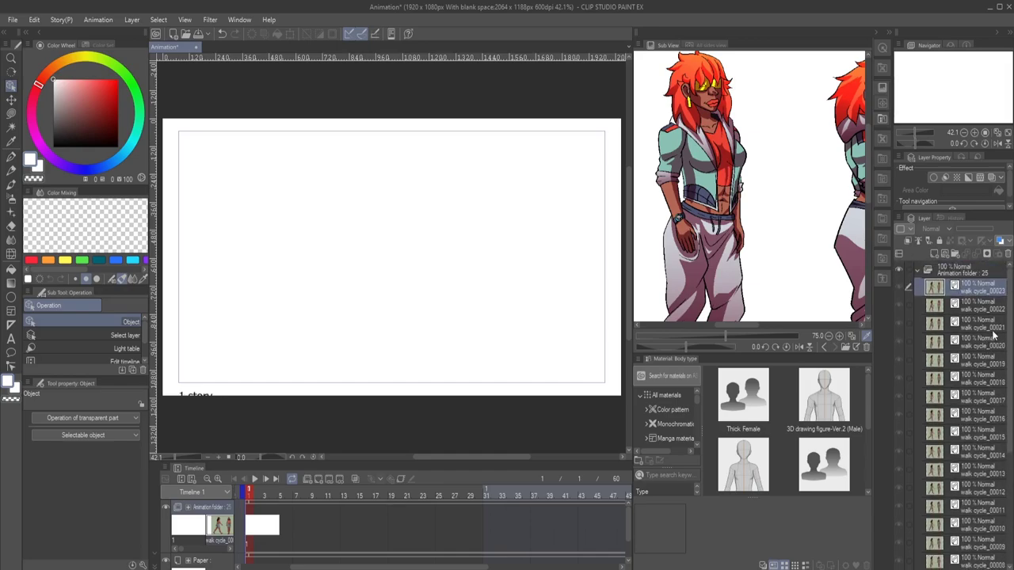
Step: Assign the cels walk cycle_00000 through walk cycle_00023 by cel name from frame 1, with two frames per cel
{"action": "left_click", "coordinate": [248, 529]}
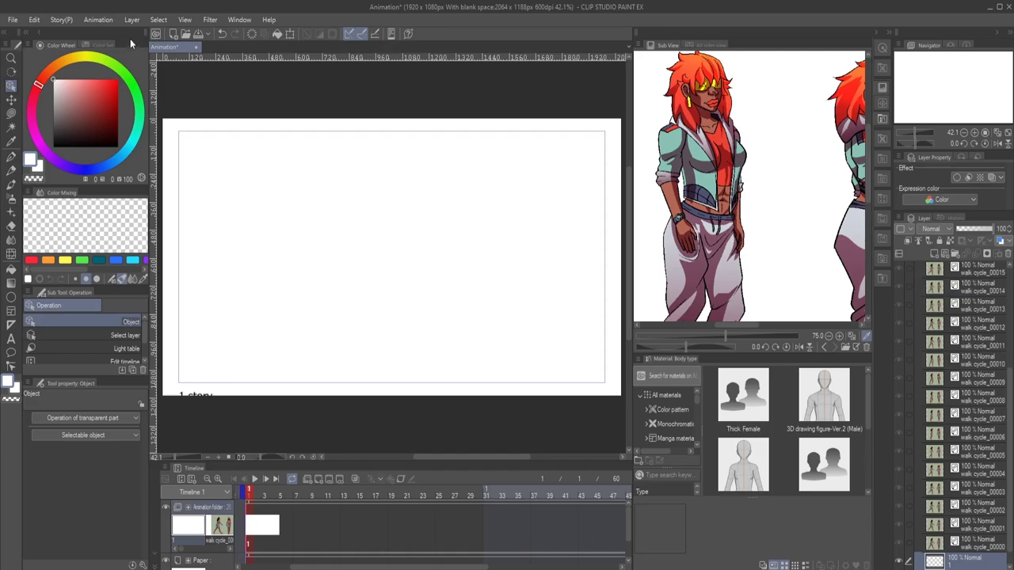
{"action": "left_click", "coordinate": [106, 21]}
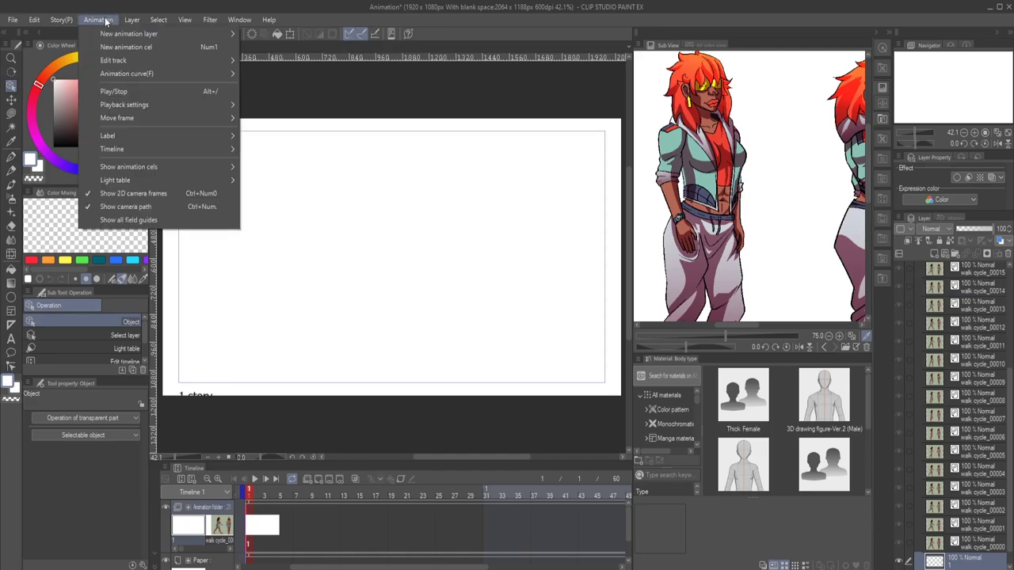
{"action": "mouse_move", "coordinate": [106, 60]}
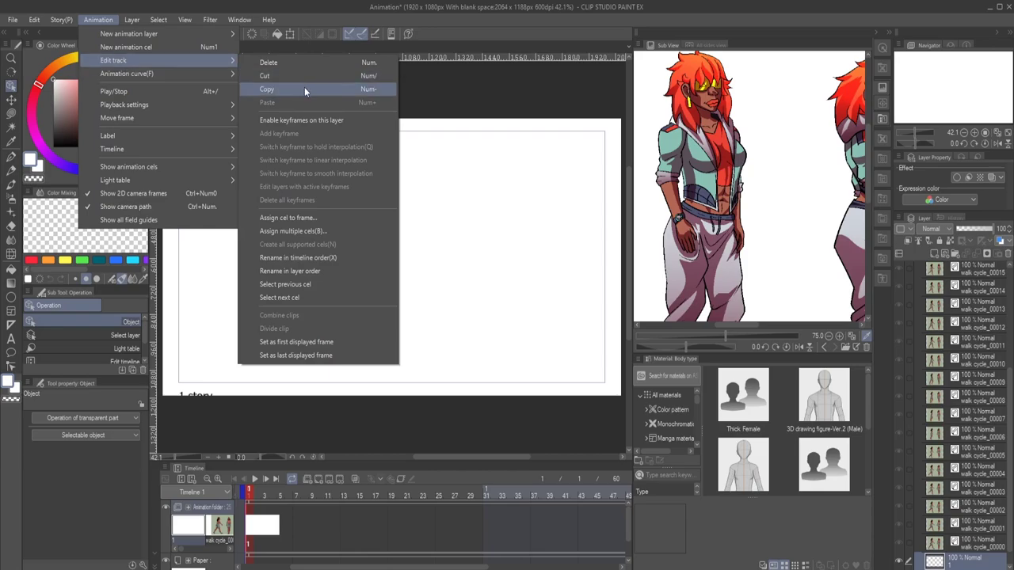
{"action": "left_click", "coordinate": [312, 233]}
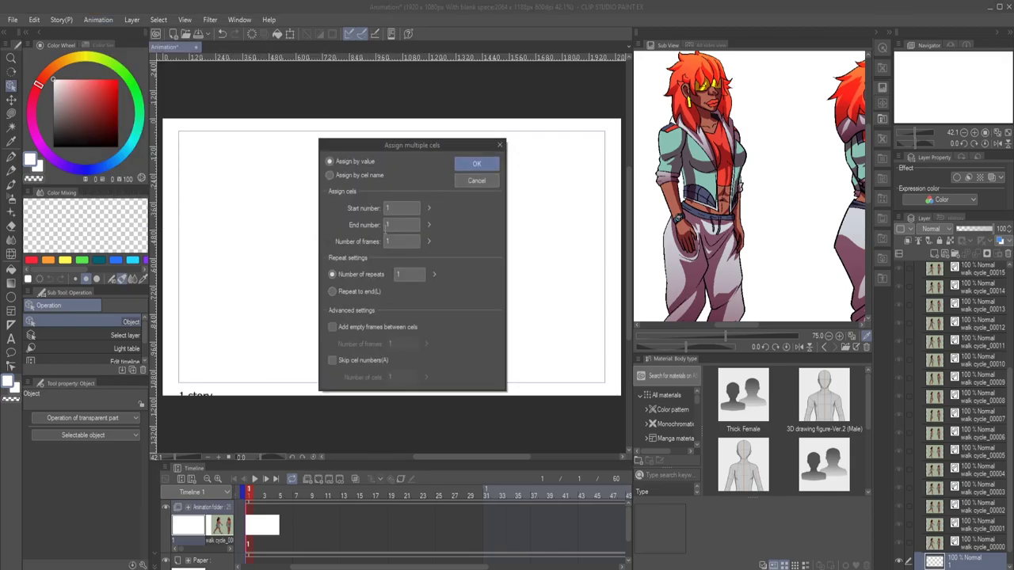
{"action": "left_click", "coordinate": [330, 175]}
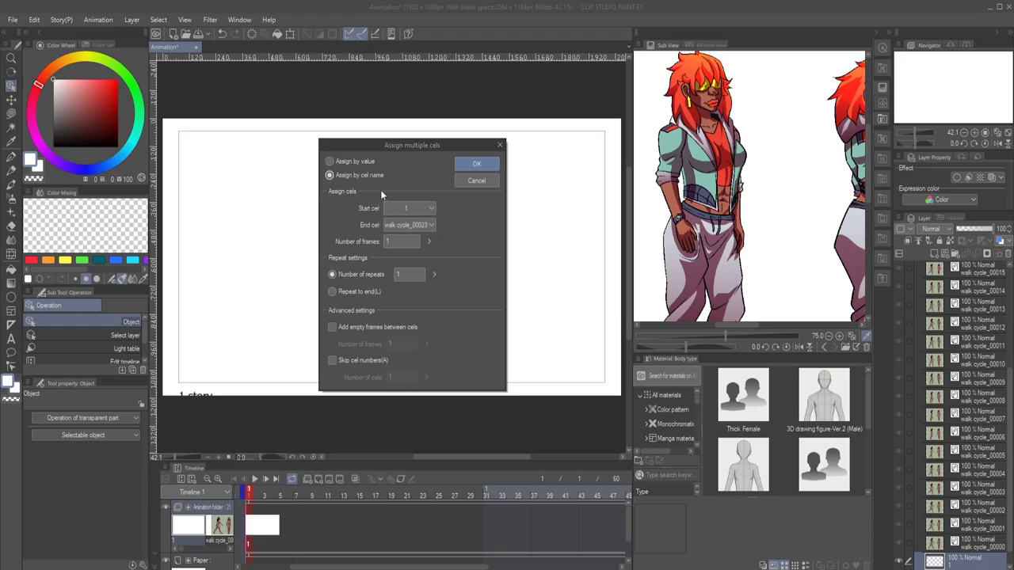
{"action": "left_click", "coordinate": [434, 206]}
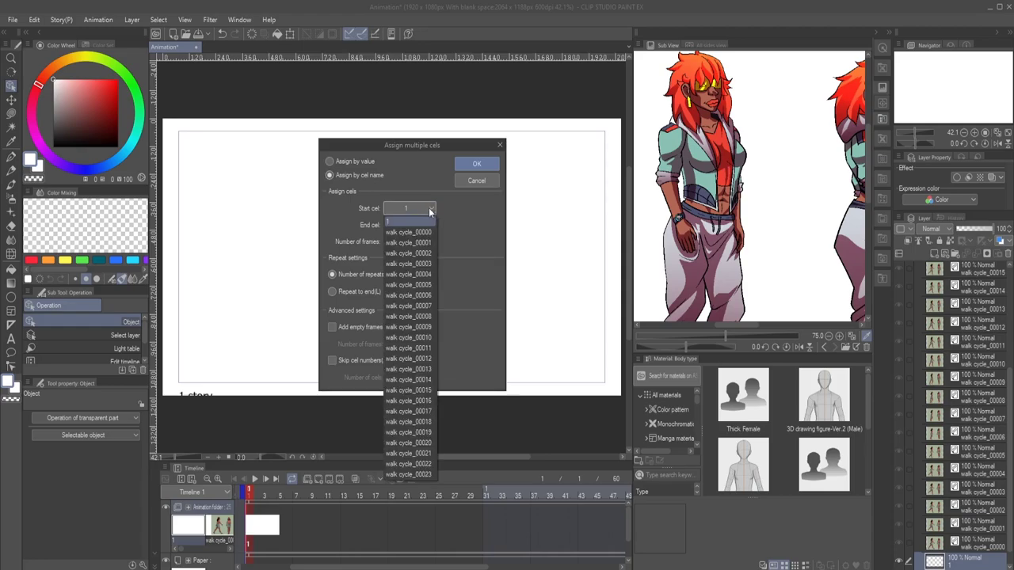
{"action": "left_click", "coordinate": [425, 231]}
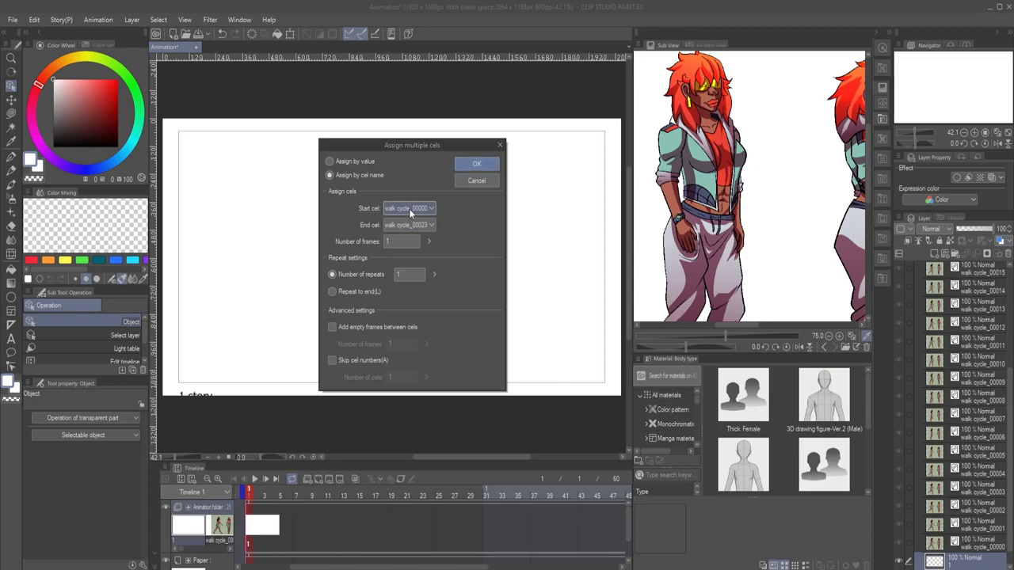
{"action": "left_click", "coordinate": [475, 164]}
{"action": "left_click", "coordinate": [426, 246]}
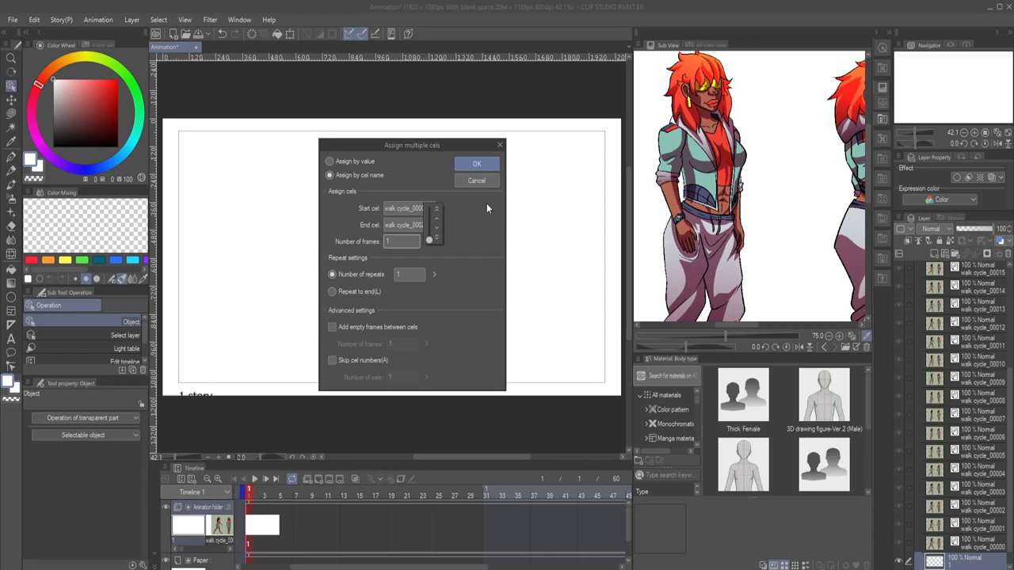
{"action": "left_click", "coordinate": [437, 221]}
{"action": "left_click", "coordinate": [464, 164]}
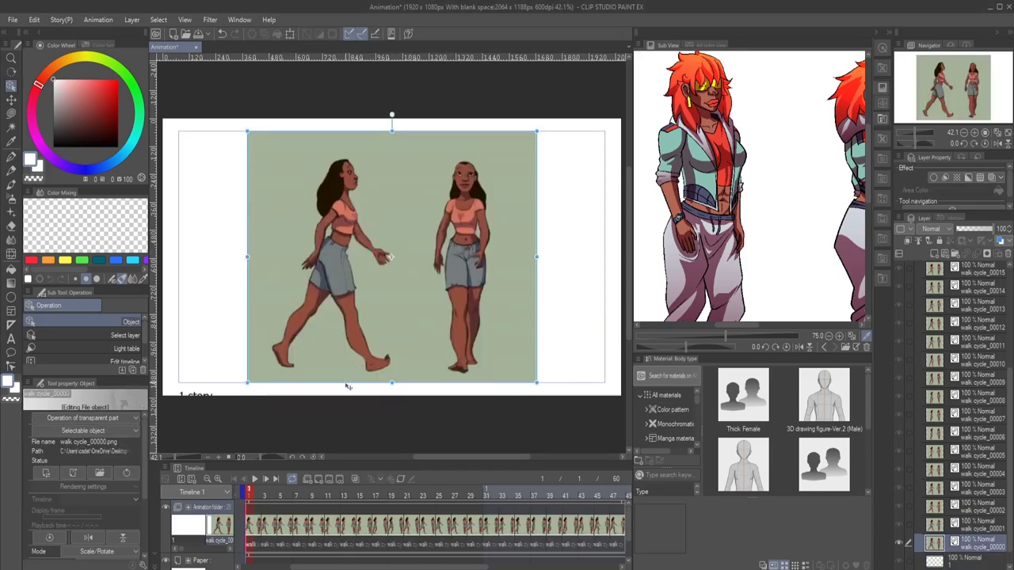
Step: Play back the walk cycle on the timeline and stop it to check the assigned cels
{"action": "left_click", "coordinate": [254, 478]}
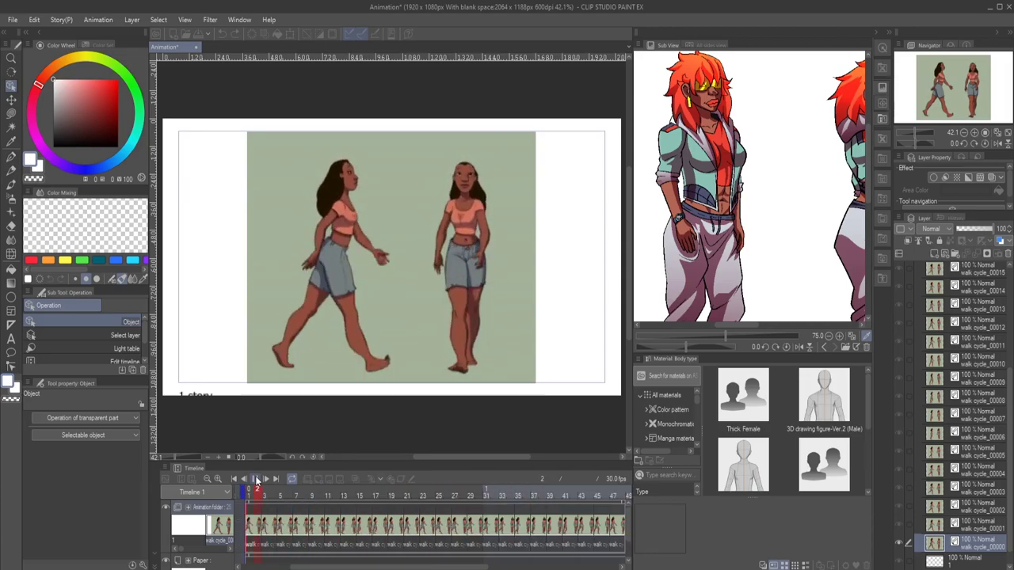
{"action": "left_click", "coordinate": [256, 479]}
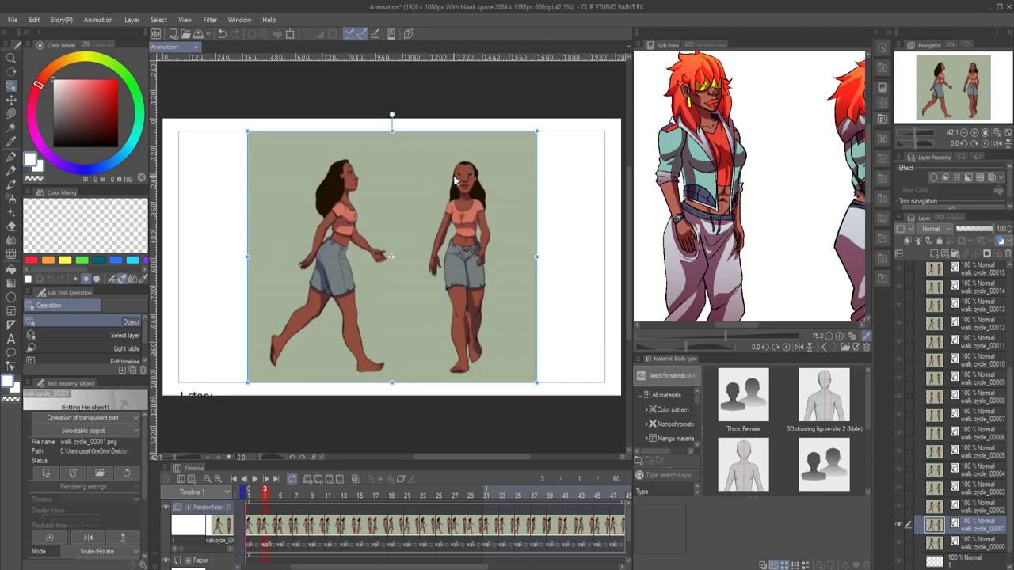
{"action": "scroll", "coordinate": [453, 175], "scroll_direction": "up", "scroll_amount": 1}
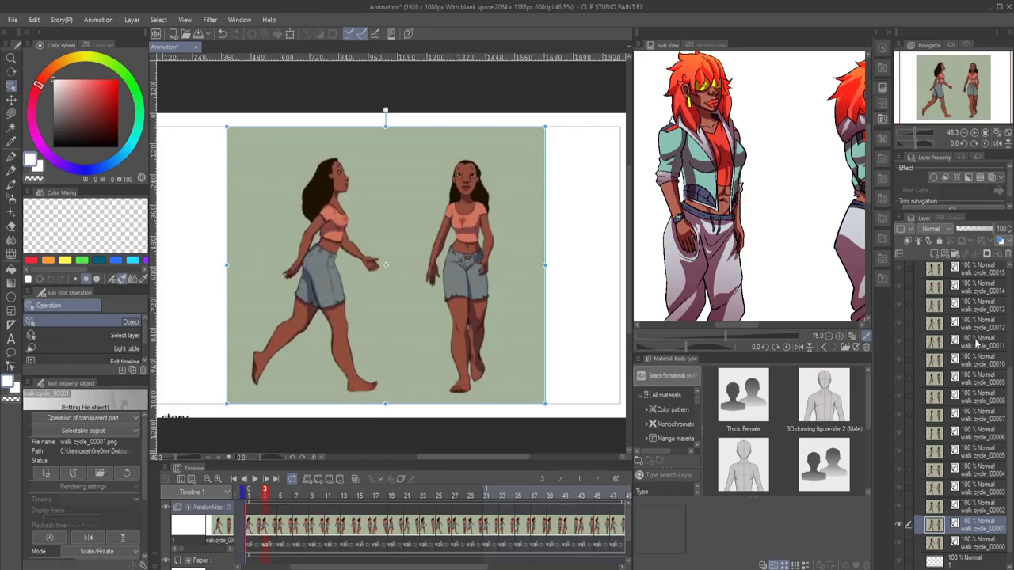
{"action": "right_click", "coordinate": [970, 302]}
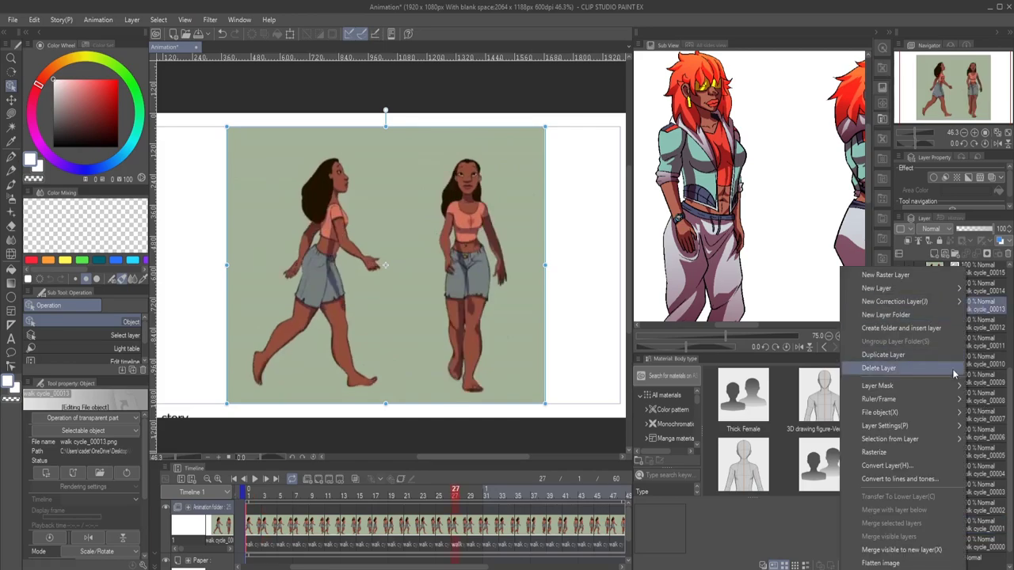
{"action": "left_click", "coordinate": [886, 465]}
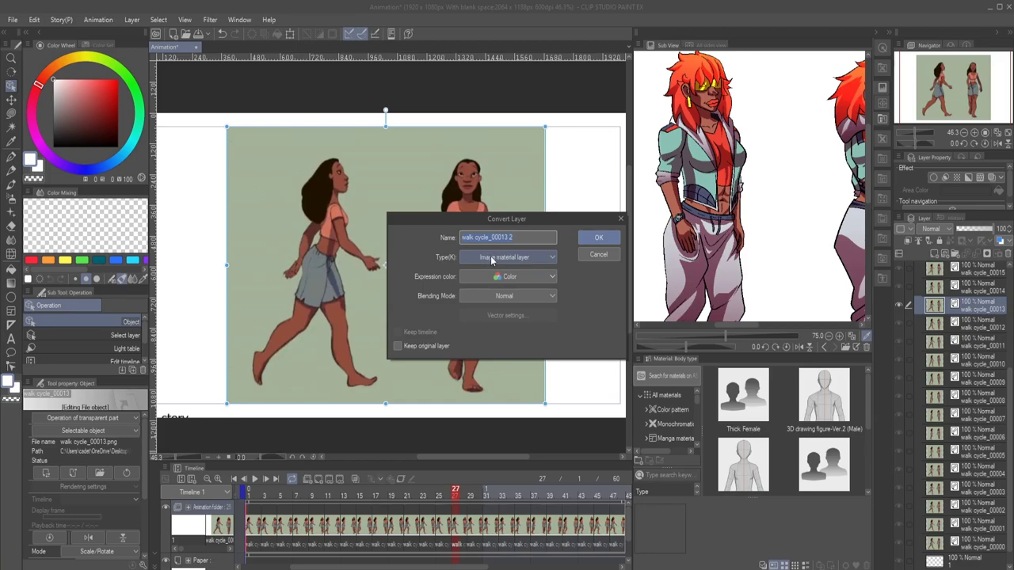
{"action": "left_click", "coordinate": [610, 257]}
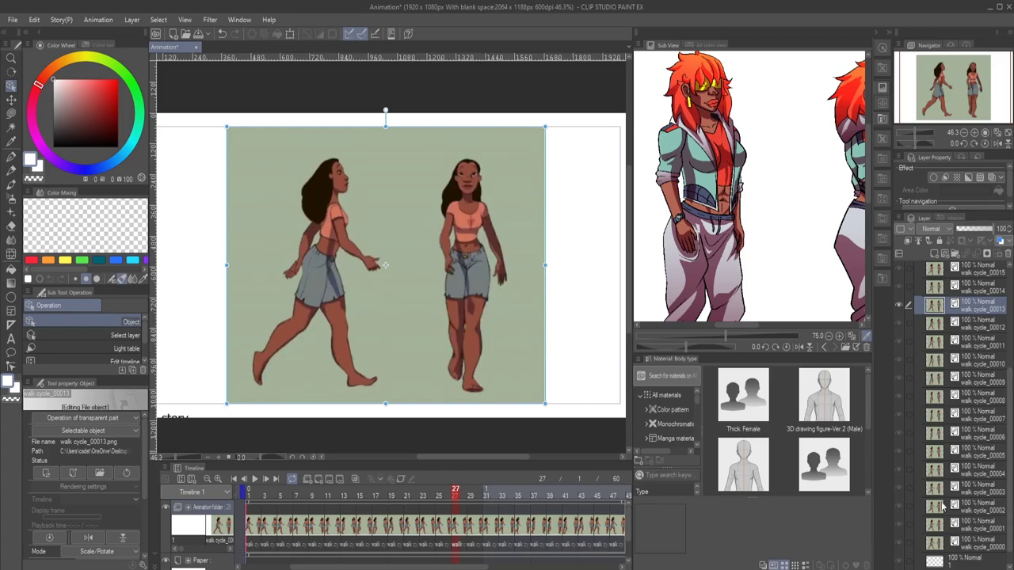
Step: Rasterize the walk cycle_00000 file object layer
{"action": "right_click", "coordinate": [969, 541]}
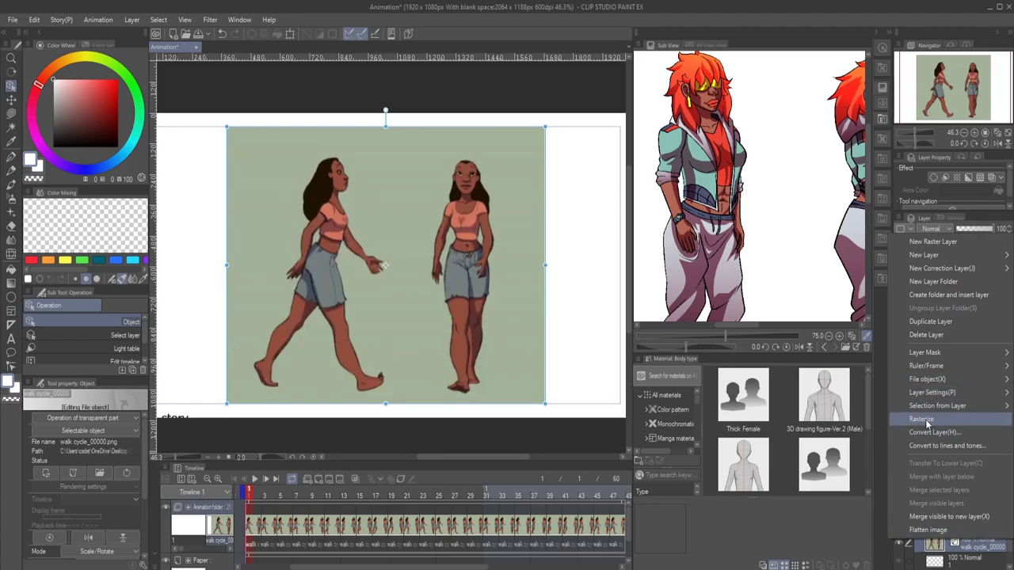
{"action": "left_click", "coordinate": [975, 555]}
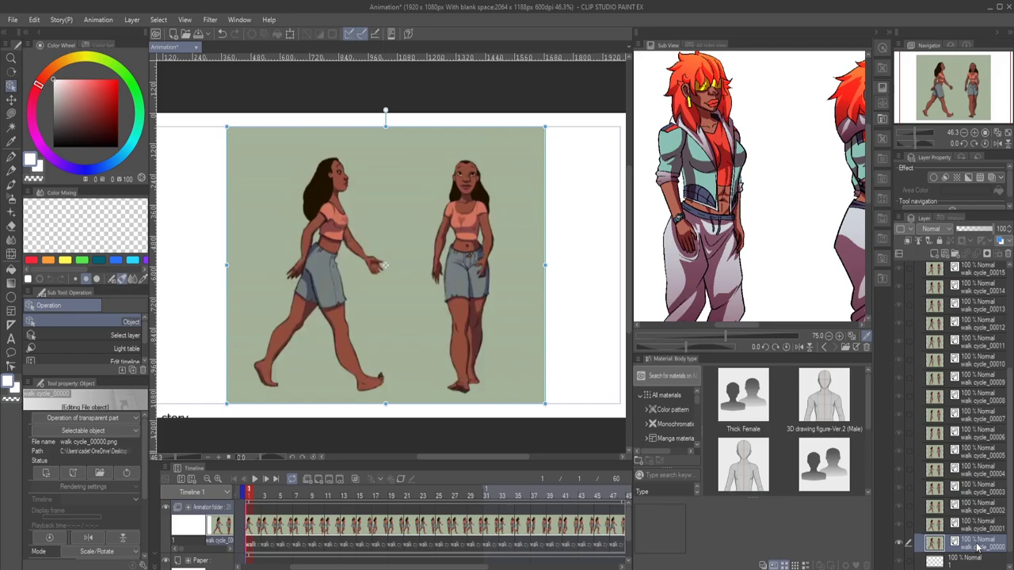
{"action": "right_click", "coordinate": [978, 547]}
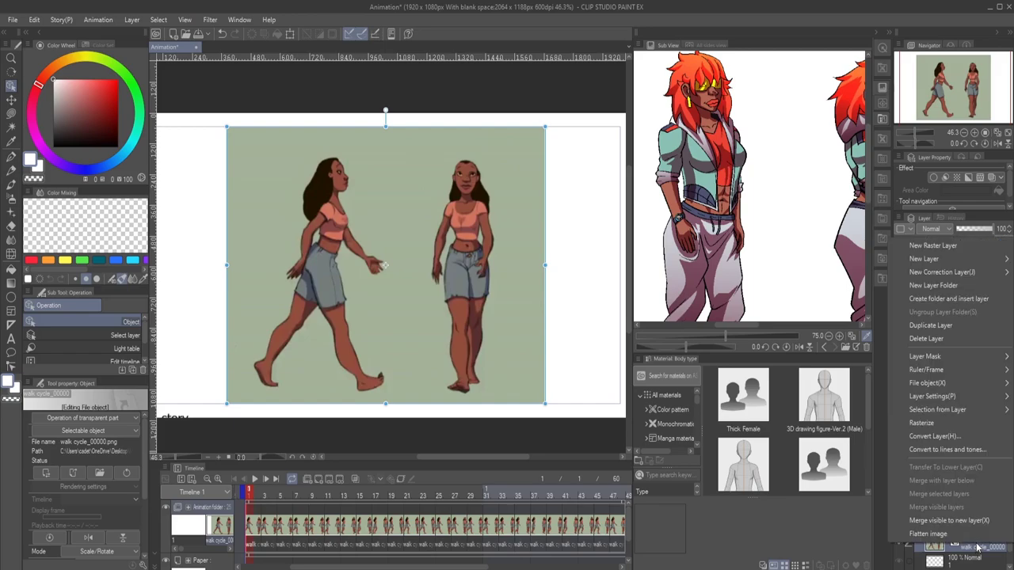
{"action": "left_click", "coordinate": [933, 430]}
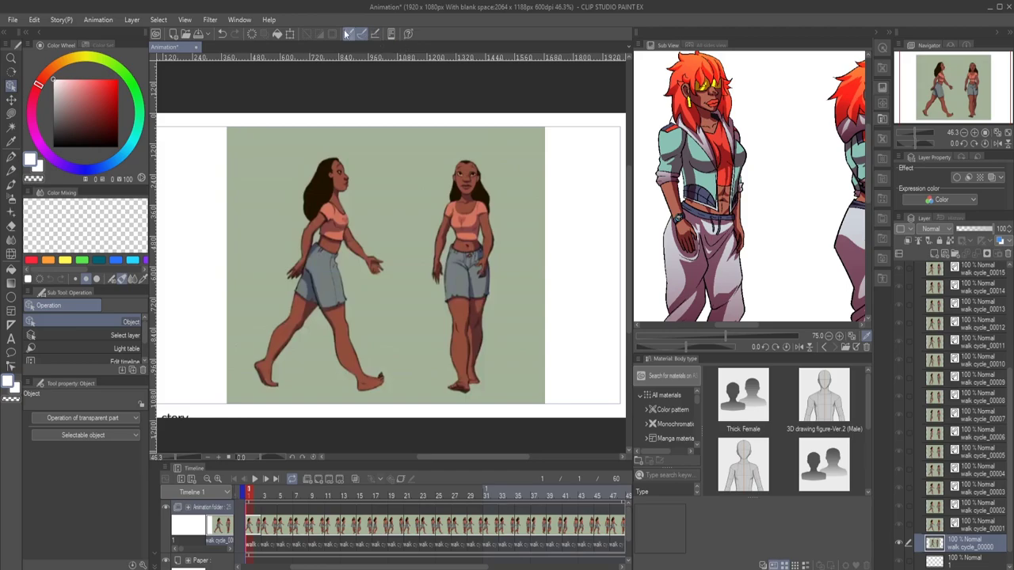
{"action": "left_click", "coordinate": [240, 22]}
{"action": "mouse_move", "coordinate": [187, 21]}
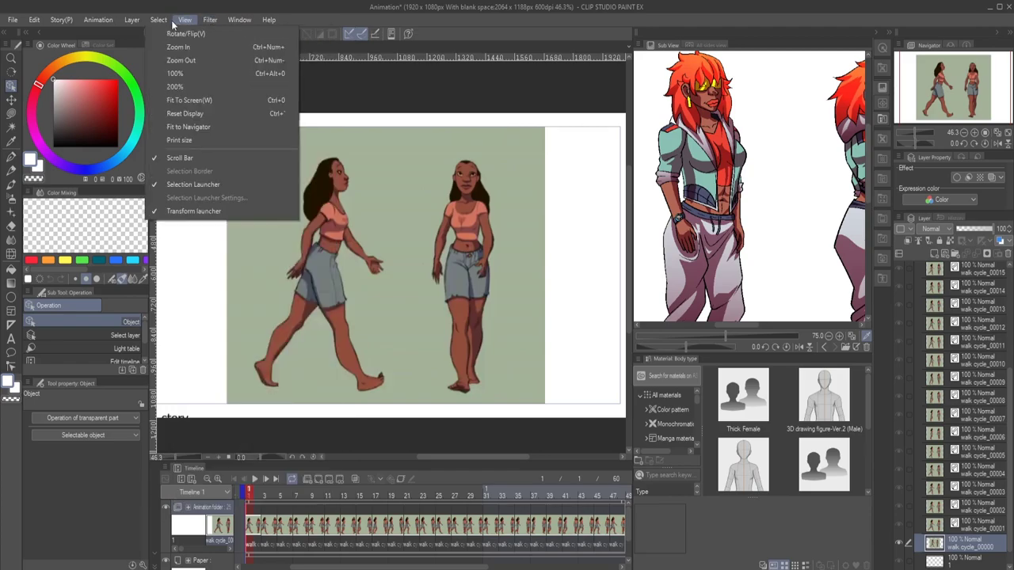
{"action": "mouse_move", "coordinate": [156, 24]}
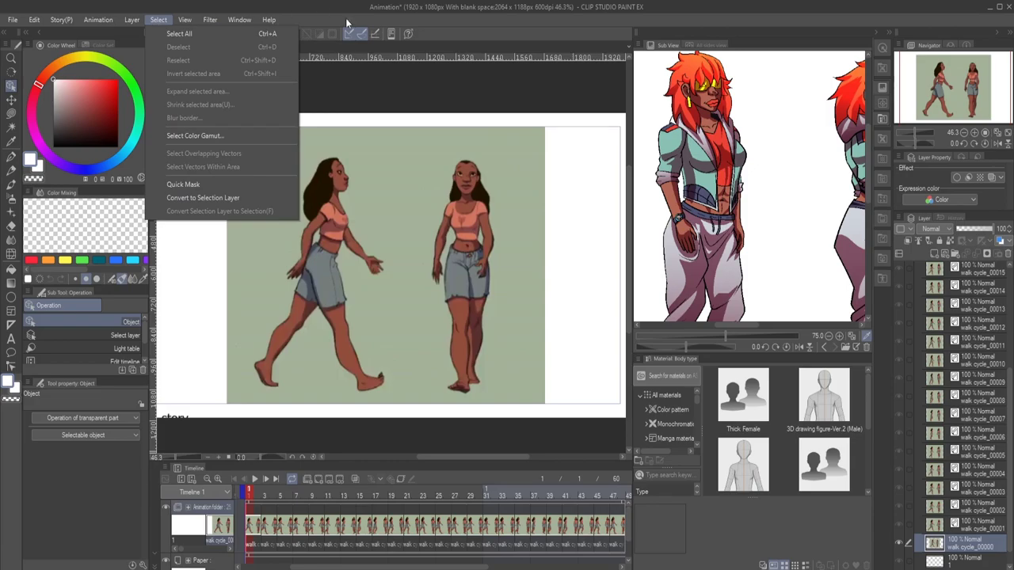
{"action": "left_click", "coordinate": [506, 436]}
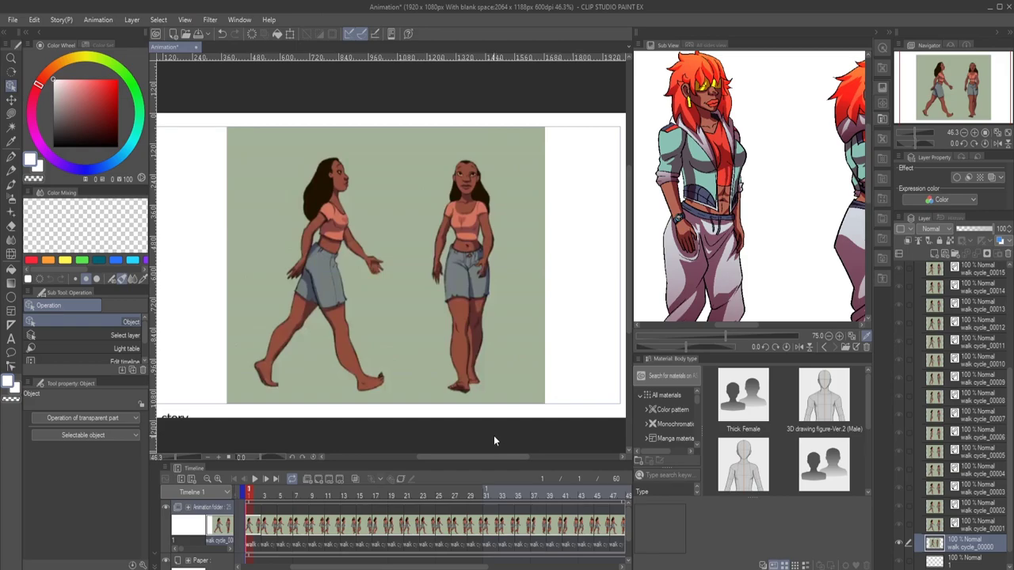
Step: Rasterize the file object layers walk cycle_00001, walk cycle_00002 and walk cycle_00003 one after another
{"action": "right_click", "coordinate": [962, 523]}
{"action": "left_click", "coordinate": [931, 401]}
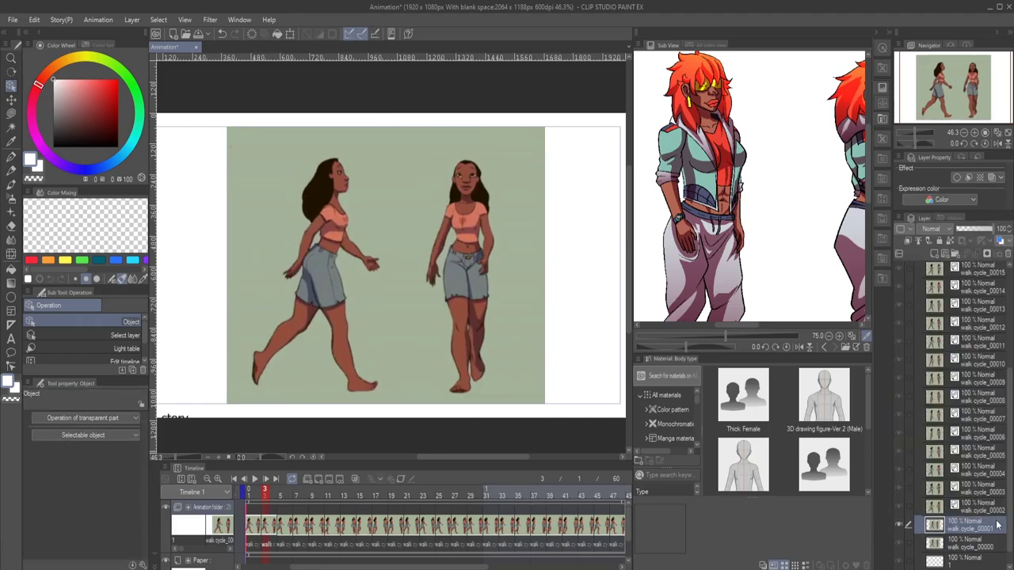
{"action": "right_click", "coordinate": [988, 514]}
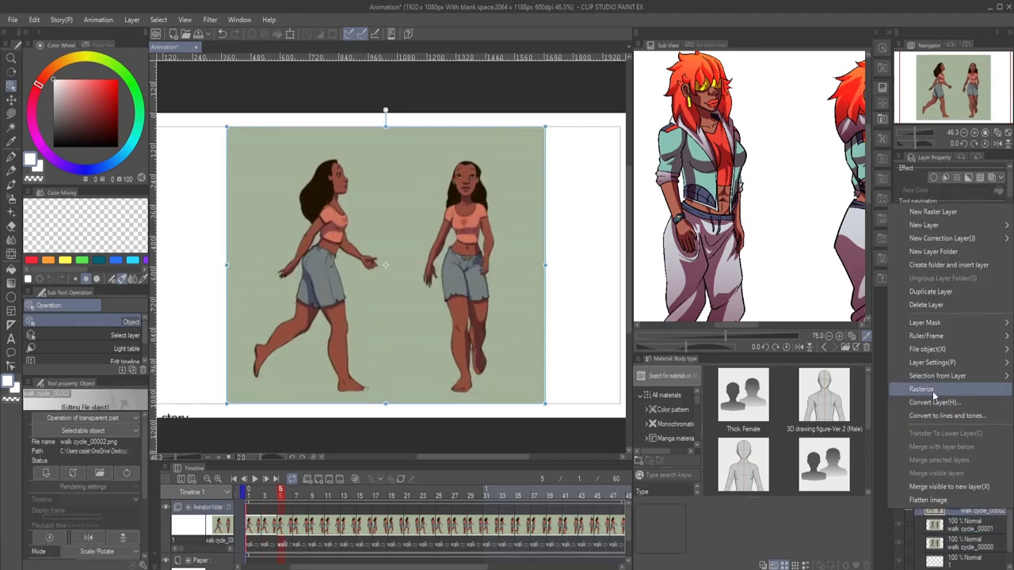
{"action": "left_click", "coordinate": [935, 398]}
{"action": "right_click", "coordinate": [973, 488]}
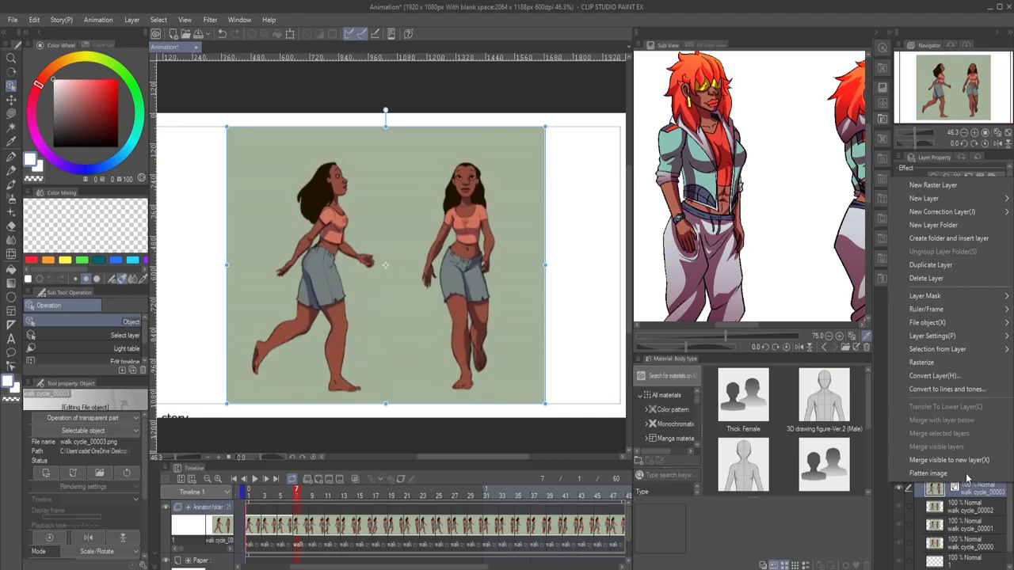
{"action": "left_click", "coordinate": [935, 364]}
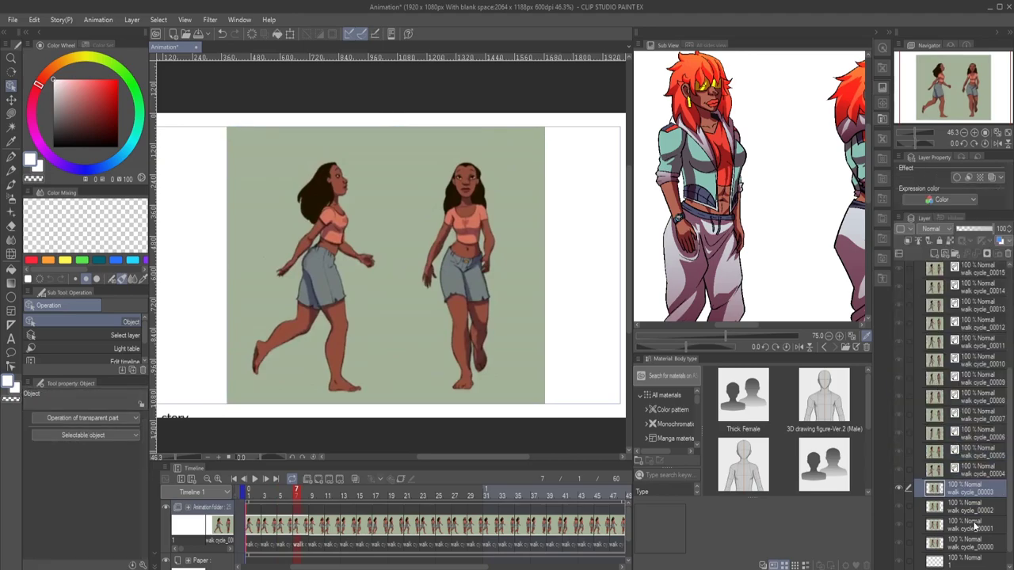